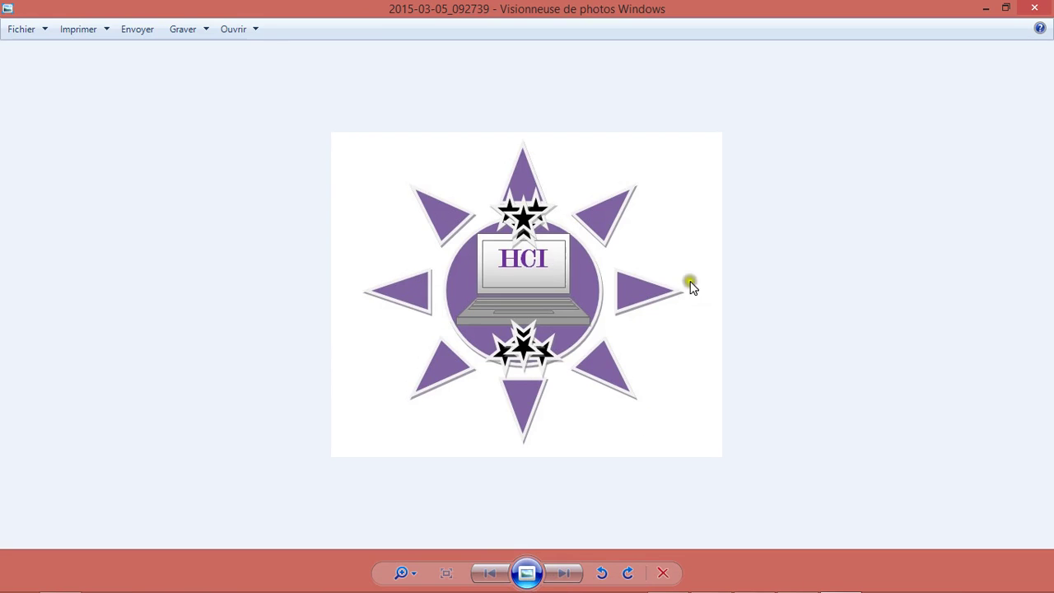
# Minimize the reference logo picture and open a new Microsoft Word 2010 window from the Start screen.
pyautogui.click(986, 8)
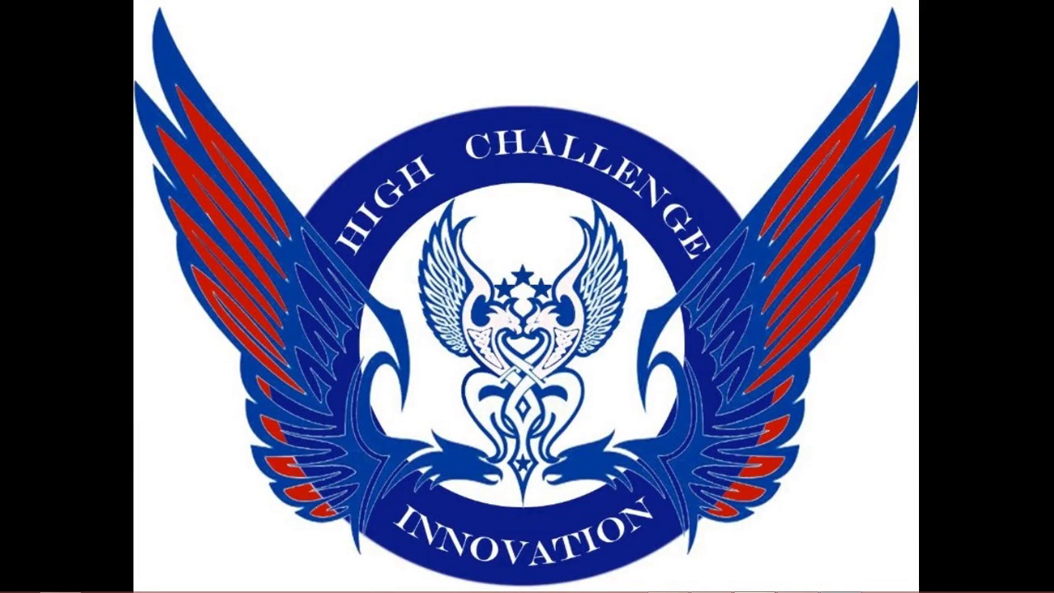
pyautogui.click(14, 583)
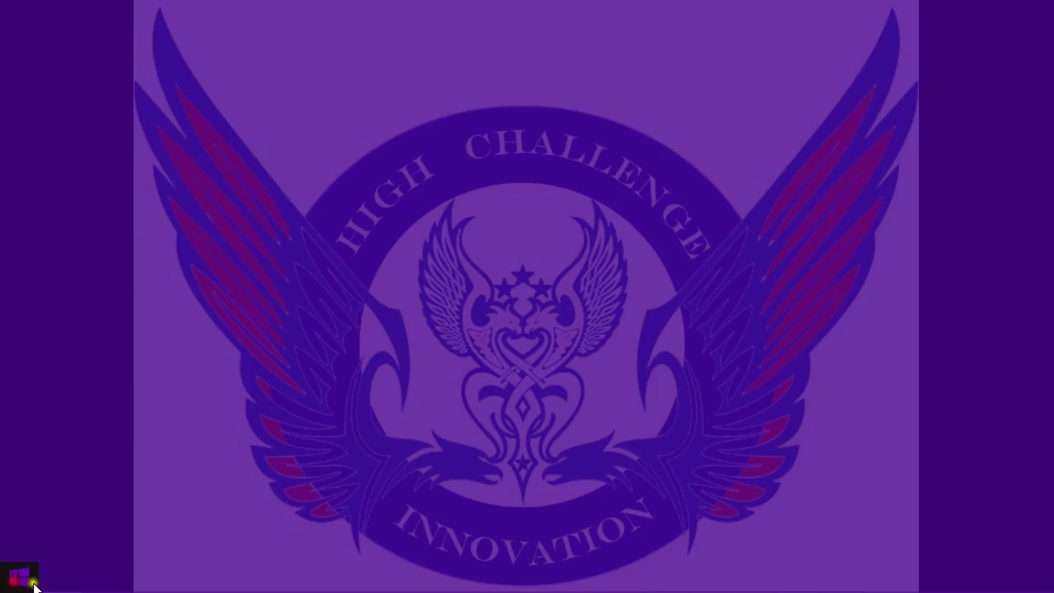
pyautogui.scroll(-6, 360, 569)
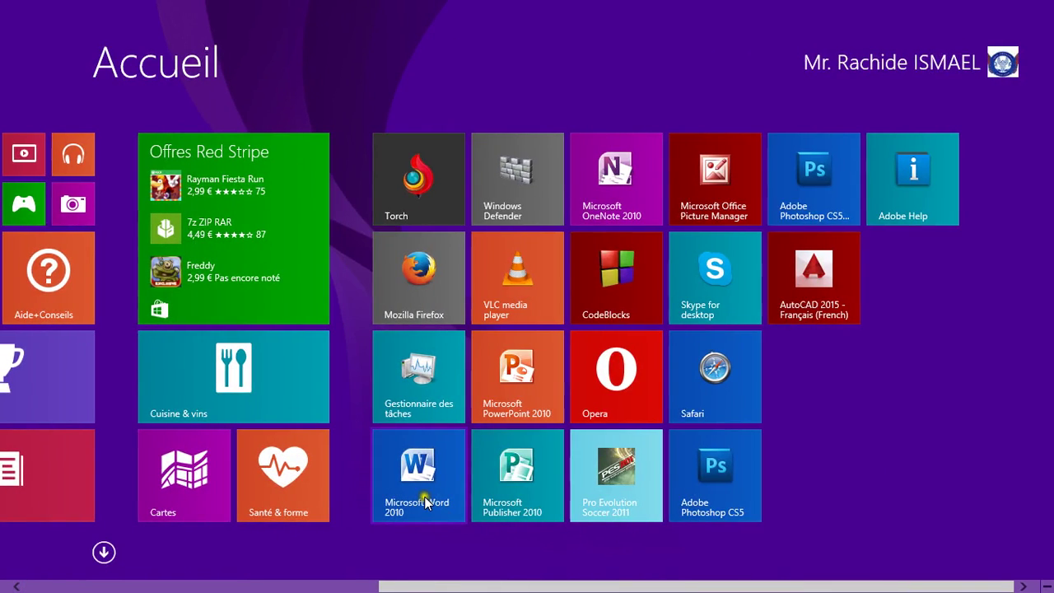
pyautogui.rightClick(424, 496)
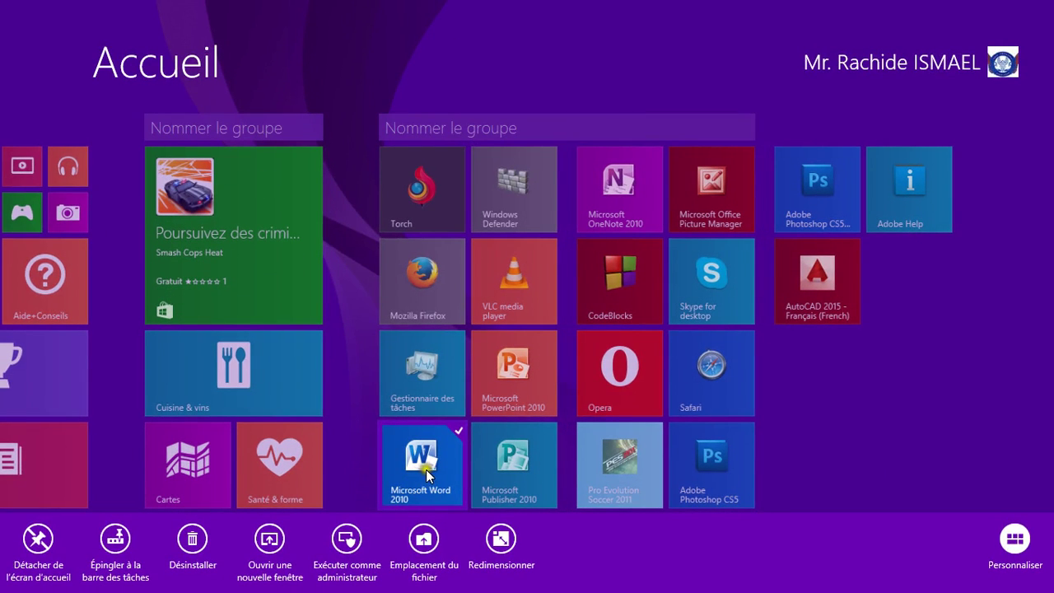
pyautogui.click(270, 540)
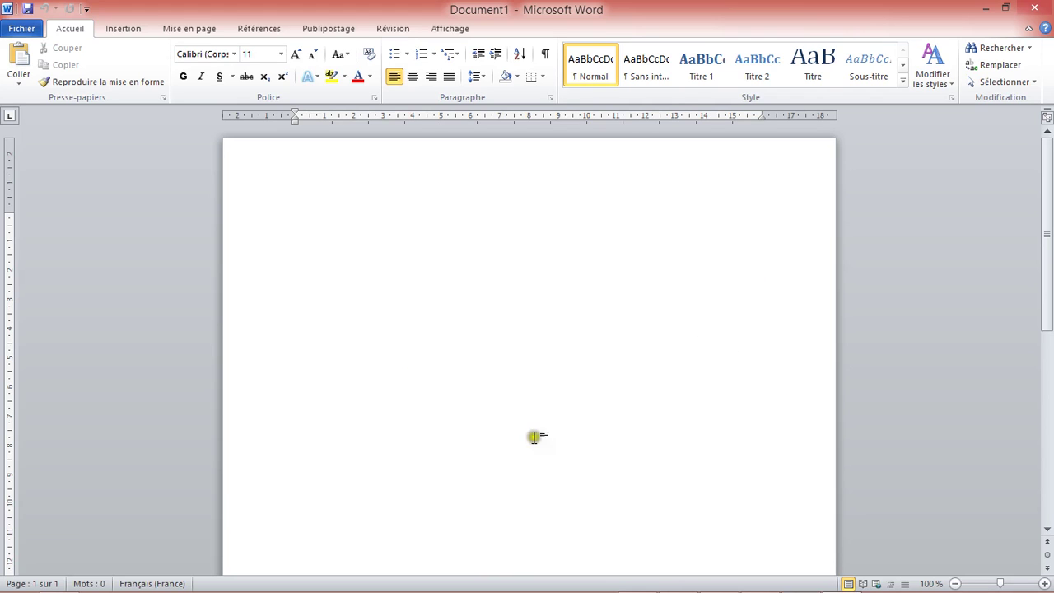
# Check the reference logo, and insert a sun shape about 7.2 cm high and 9.6 cm wide in the upper middle of the page.
pyautogui.click(788, 585)
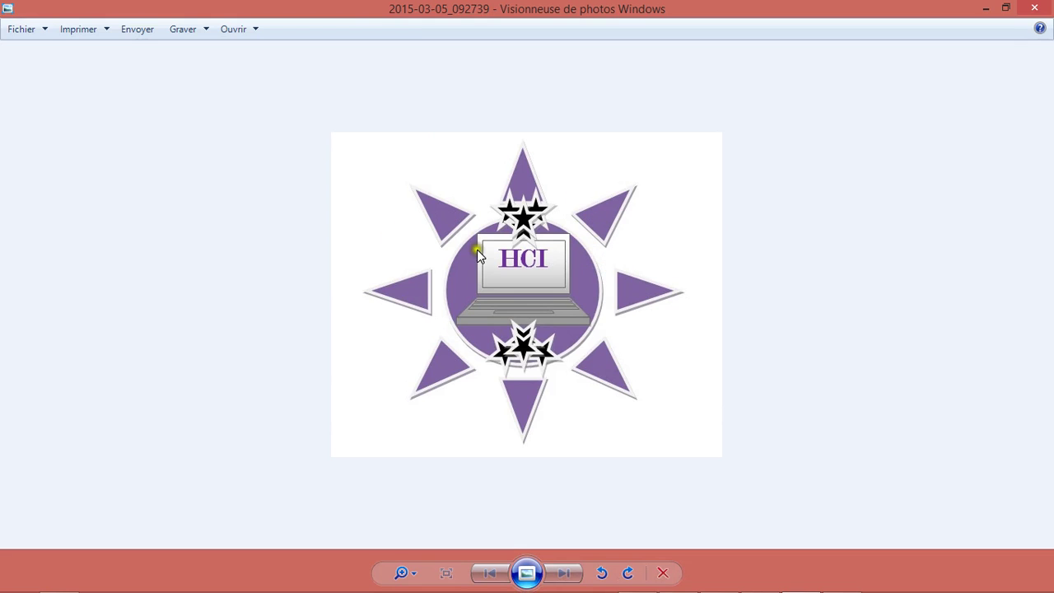
pyautogui.click(985, 9)
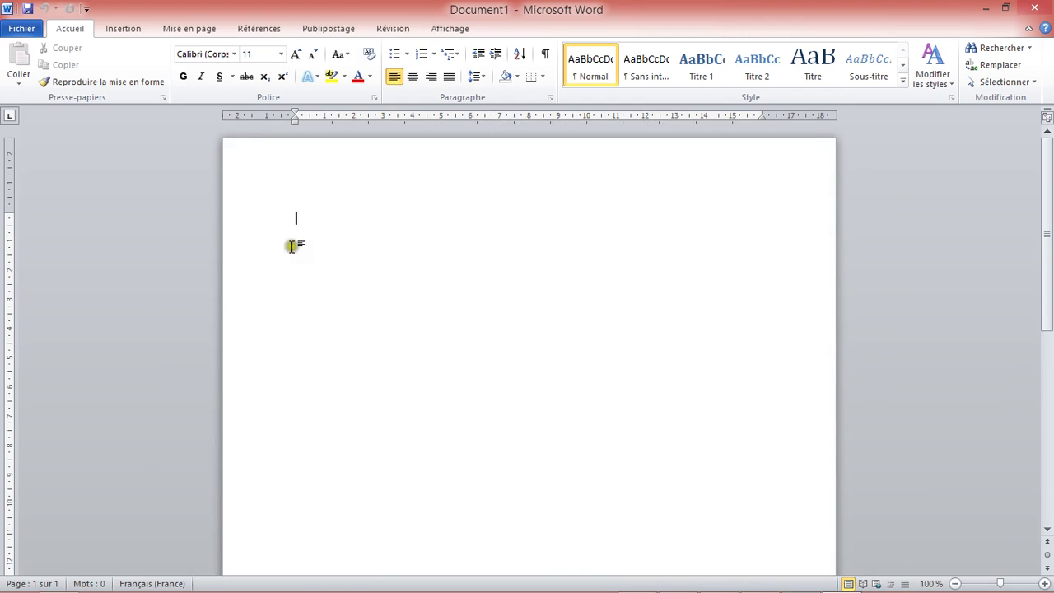
pyautogui.click(121, 29)
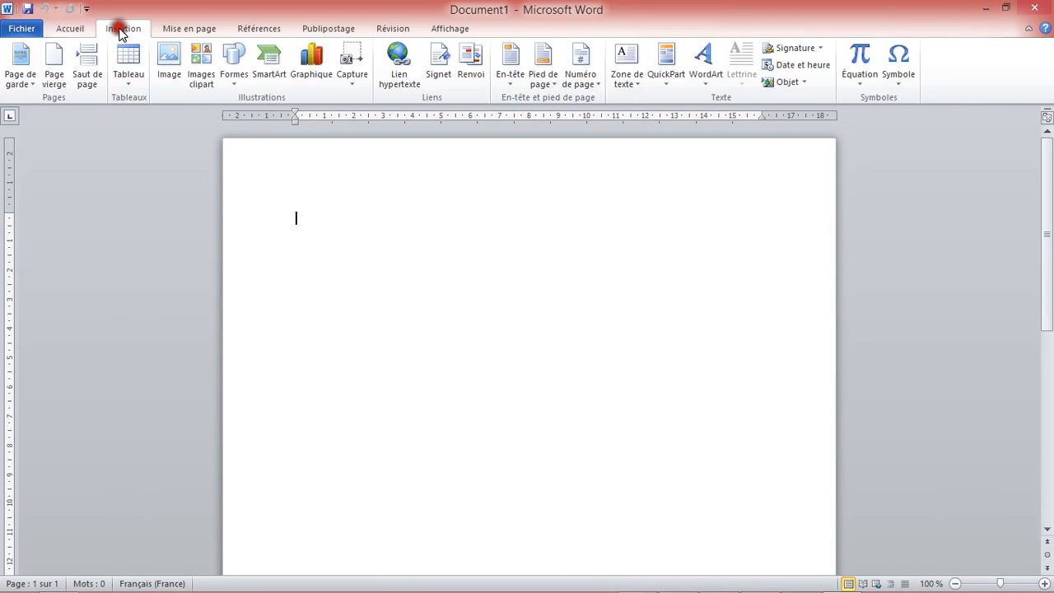
pyautogui.click(236, 82)
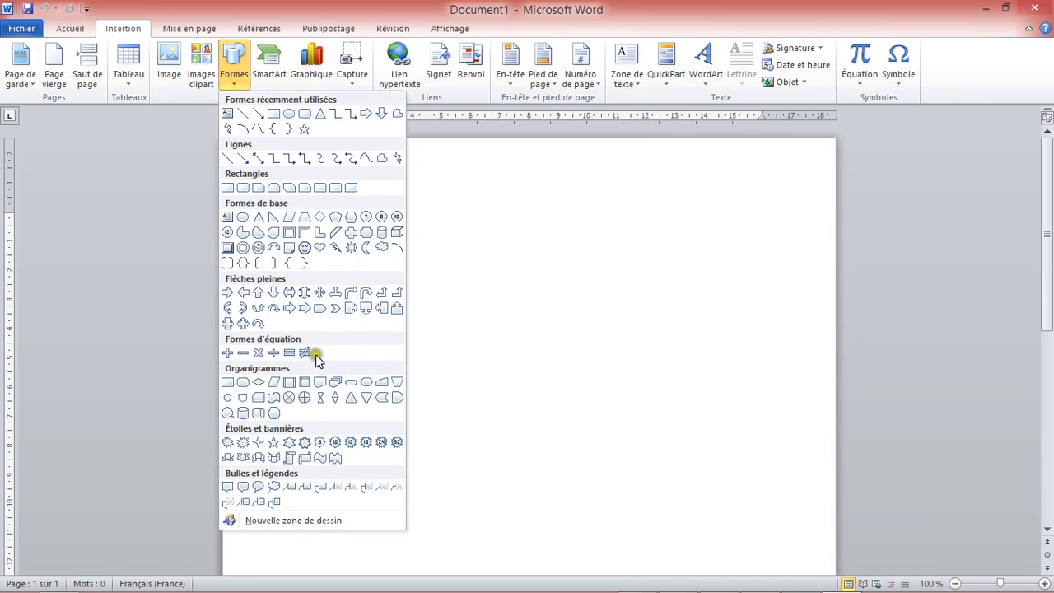
pyautogui.click(350, 247)
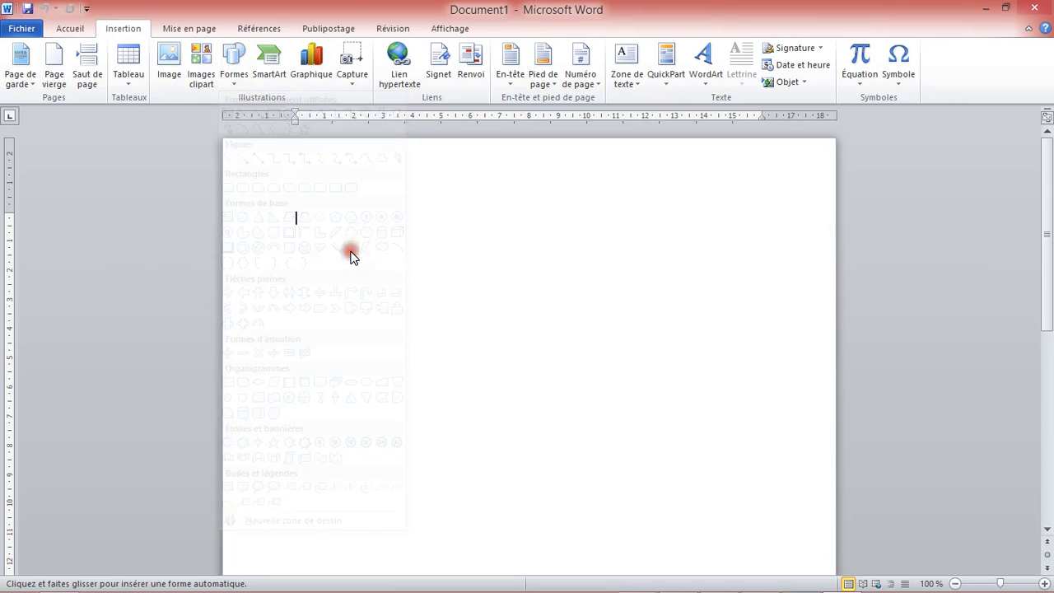
pyautogui.moveTo(444, 278)
pyautogui.mouseDown()
pyautogui.moveTo(546, 404)
pyautogui.moveTo(661, 465)
pyautogui.moveTo(685, 488)
pyautogui.mouseUp()
pyautogui.moveTo(580, 362); pyautogui.dragTo(509, 322)
pyautogui.moveTo(616, 343); pyautogui.dragTo(653, 343)
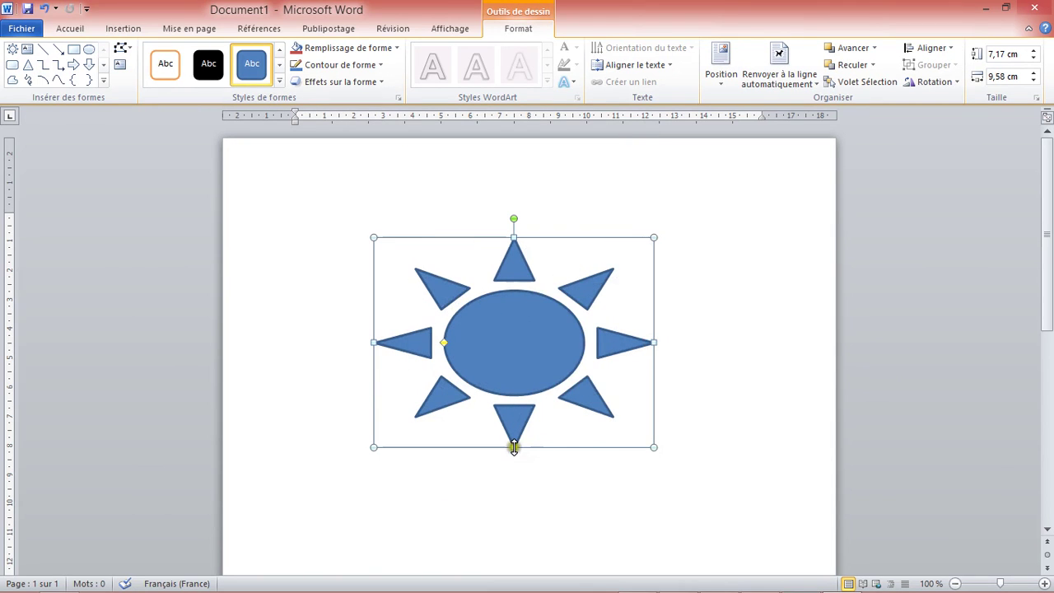
# Enlarge the sun shape to about 10 cm high and 11.2 cm wide.
pyautogui.moveTo(513, 447); pyautogui.dragTo(513, 514)
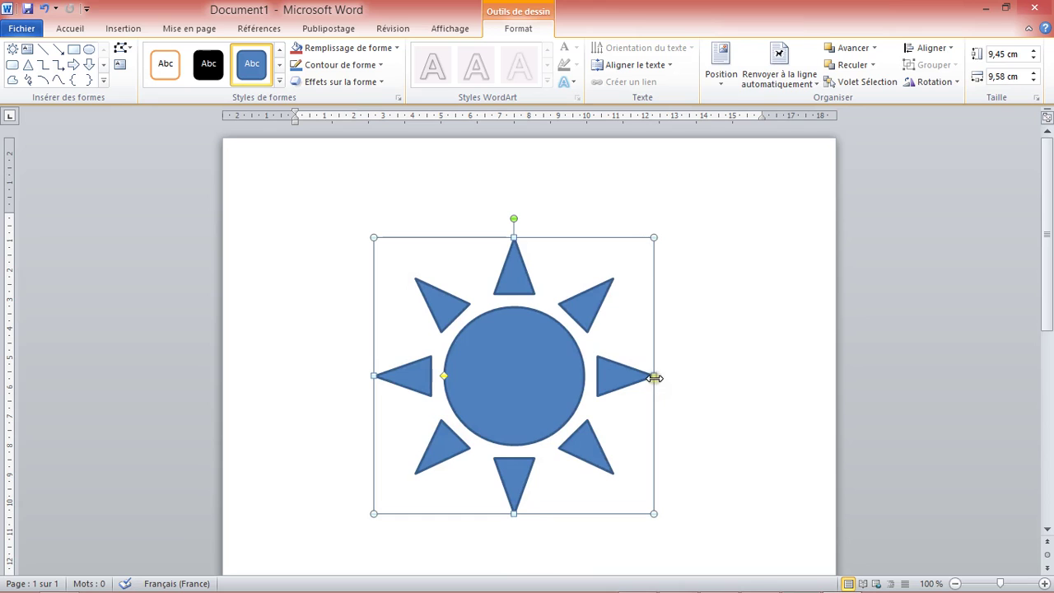
pyautogui.moveTo(653, 377); pyautogui.dragTo(673, 376)
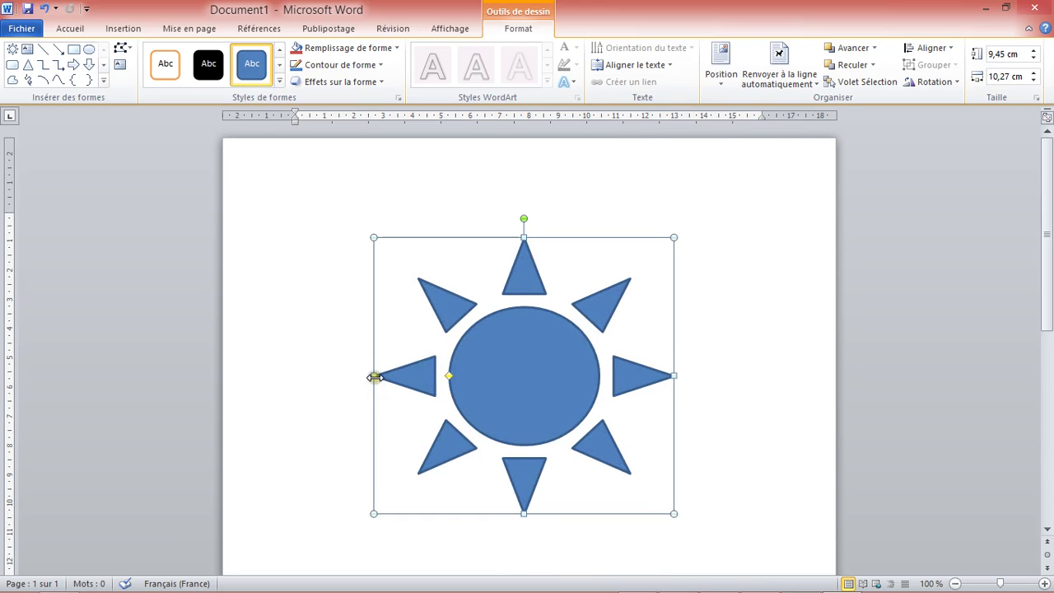
pyautogui.moveTo(374, 377); pyautogui.dragTo(347, 375)
pyautogui.moveTo(509, 515); pyautogui.dragTo(508, 529)
pyautogui.click(712, 430)
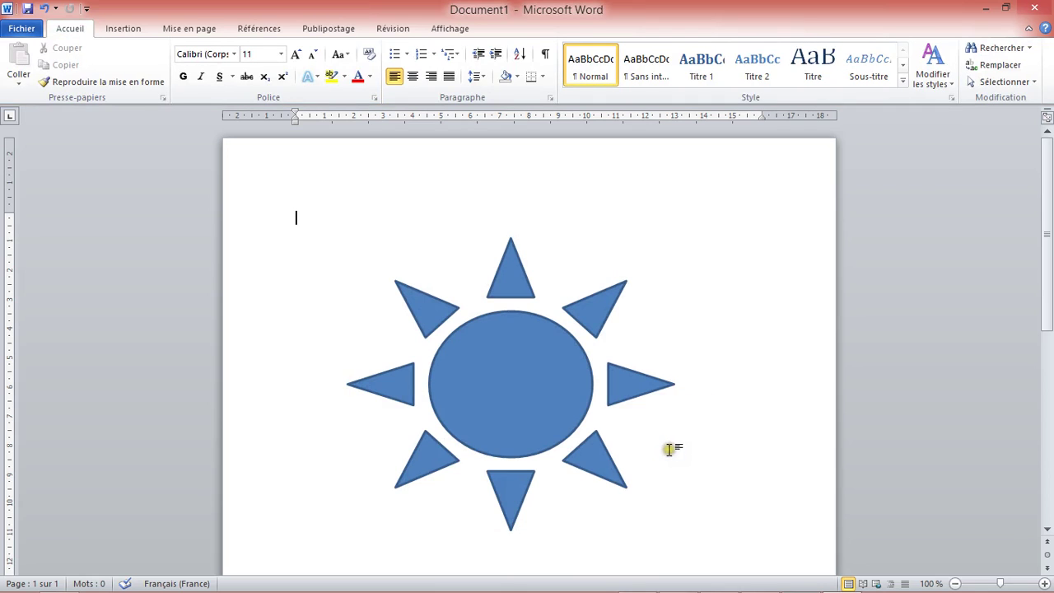
# Compare with the reference logo, and apply the solid purple shape style with a white outline to the sun.
pyautogui.click(811, 586)
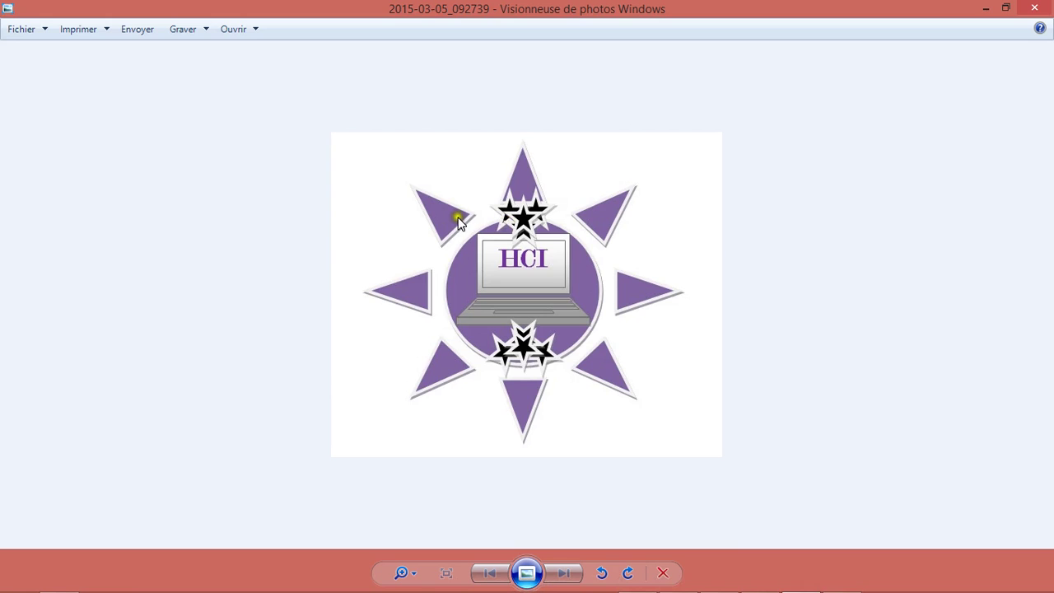
pyautogui.click(985, 7)
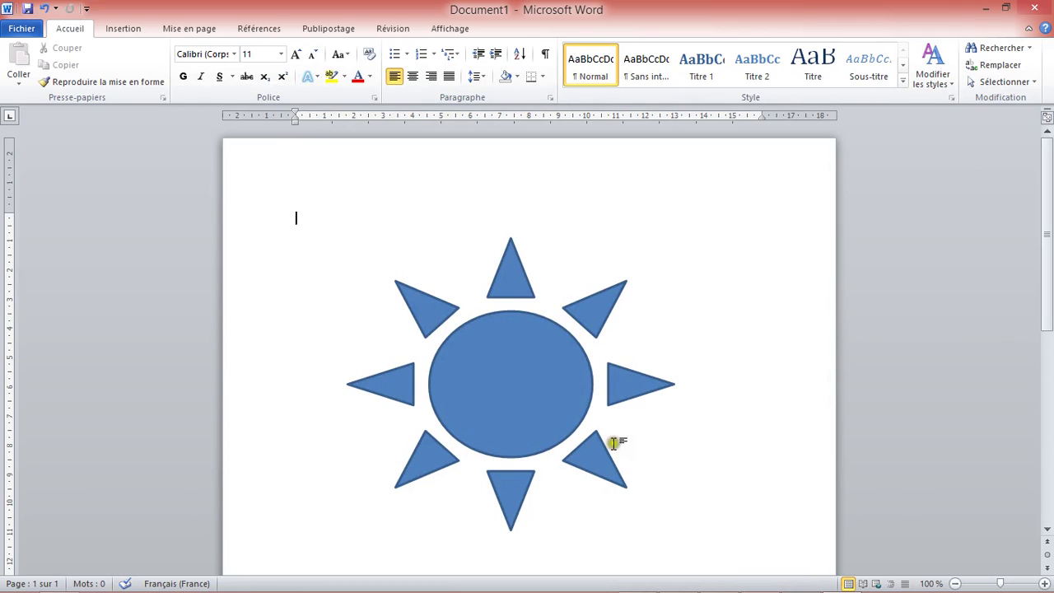
pyautogui.click(531, 364)
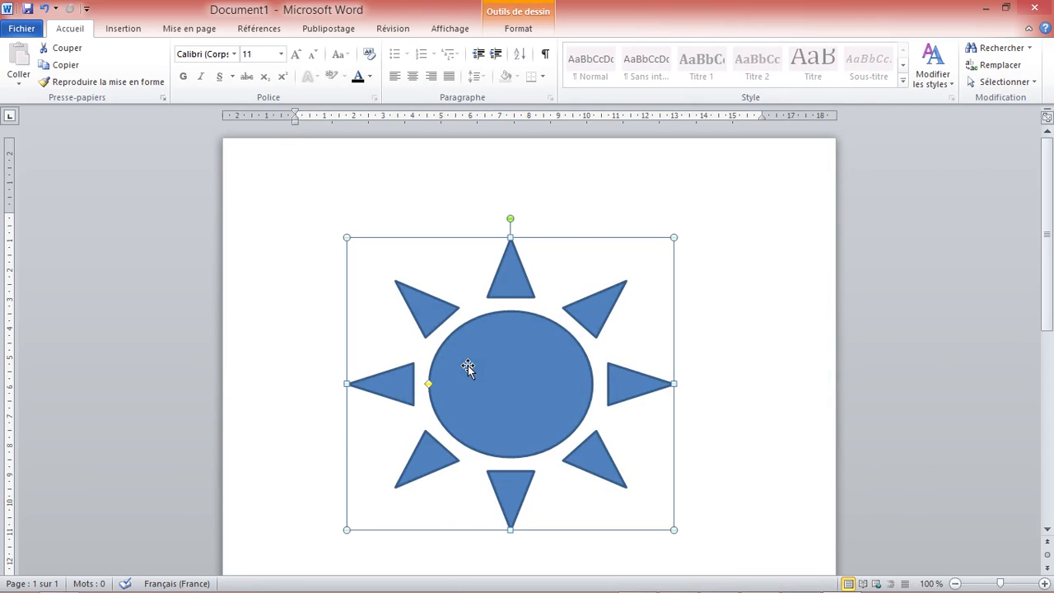
pyautogui.click(519, 29)
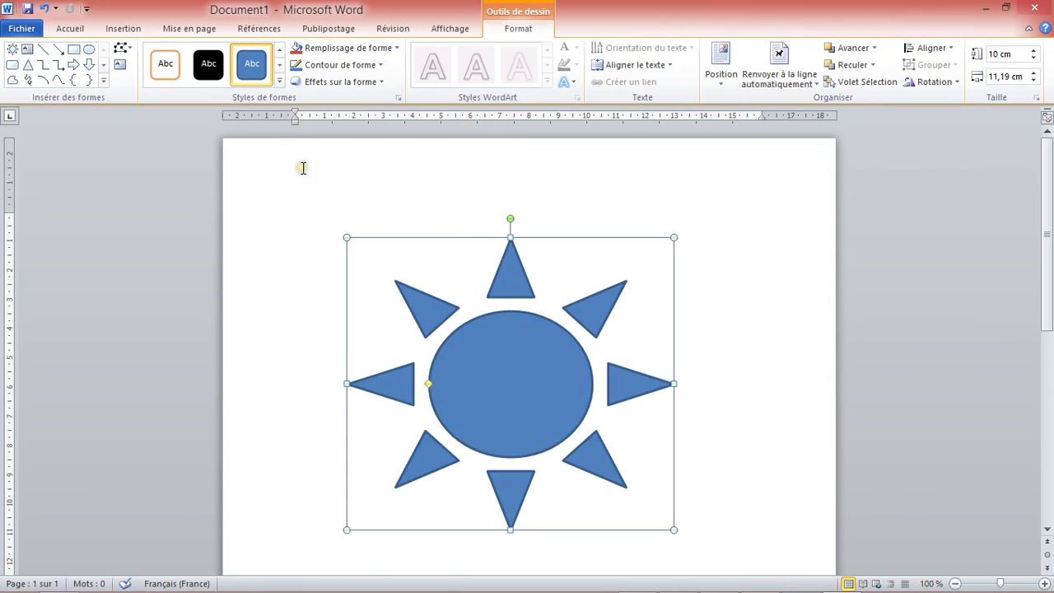
pyautogui.click(280, 82)
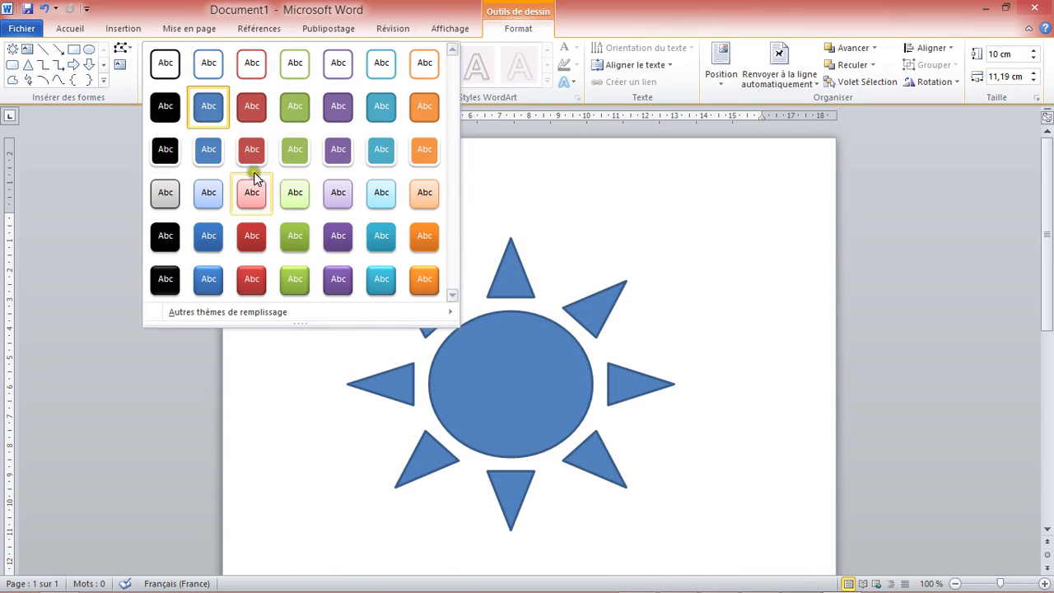
pyautogui.click(340, 166)
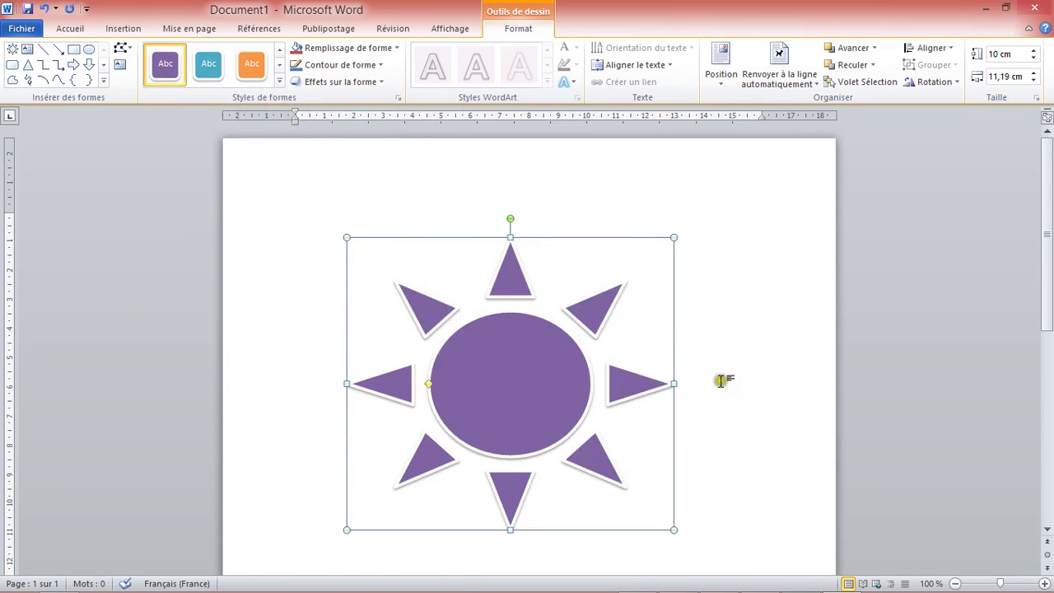
pyautogui.click(737, 380)
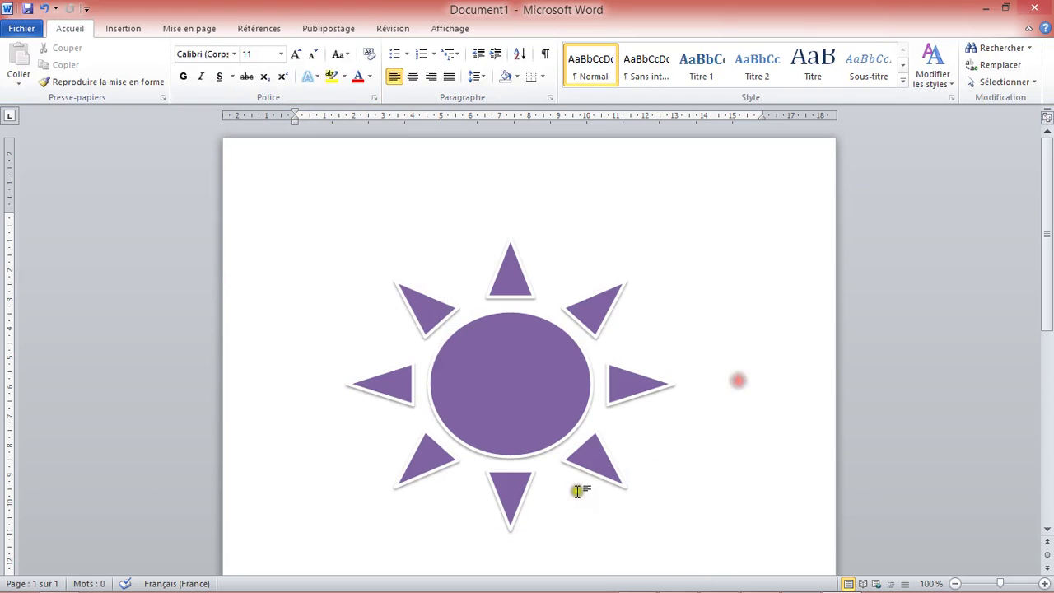
# Stretch the purple sun to about 10.7 cm high and 11.8 cm wide.
pyautogui.click(536, 455)
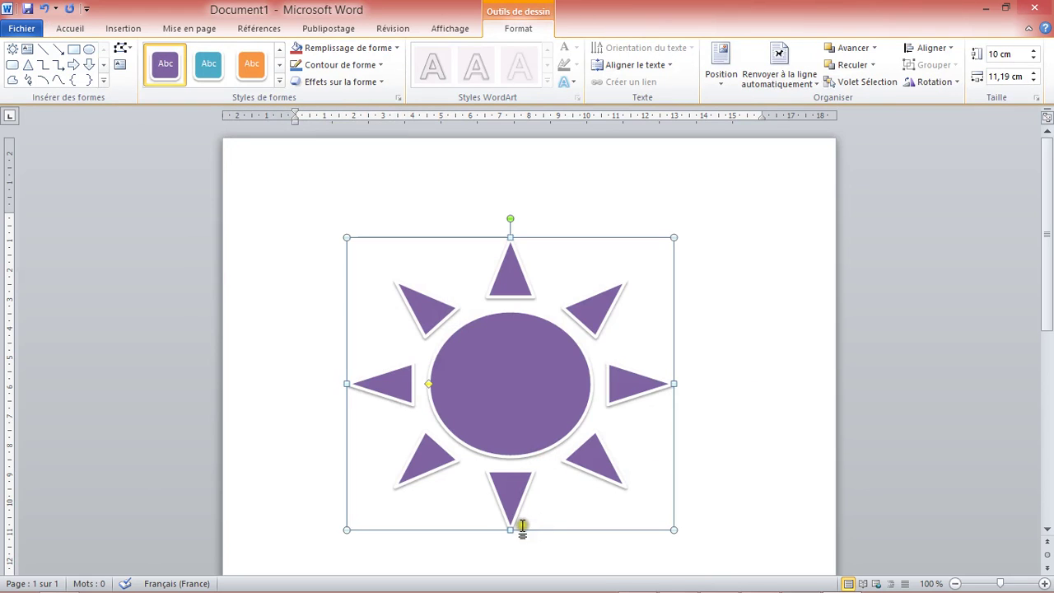
pyautogui.moveTo(510, 529); pyautogui.dragTo(509, 548)
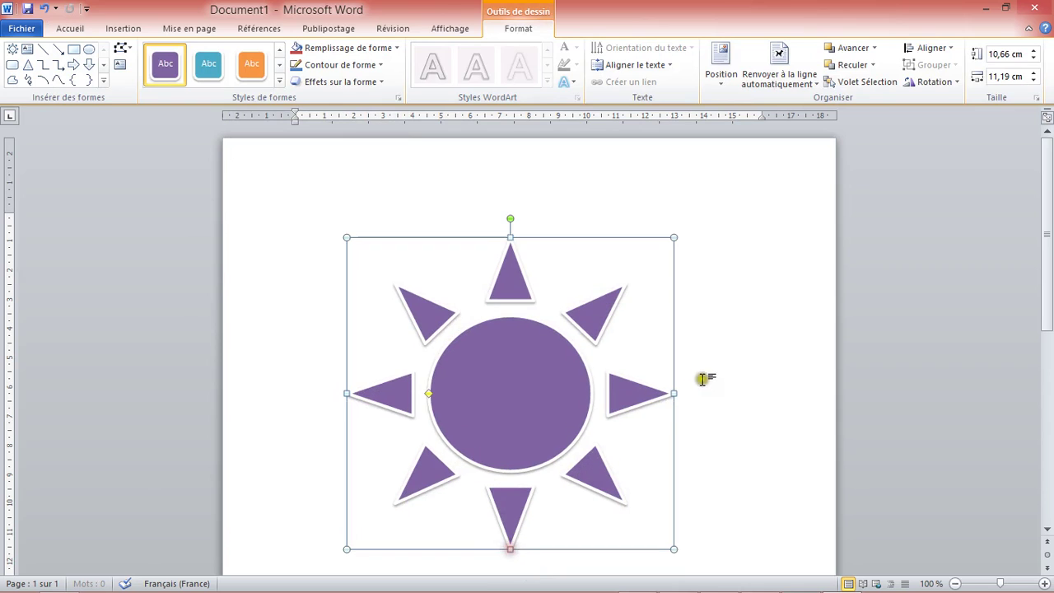
pyautogui.click(702, 379)
pyautogui.click(668, 393)
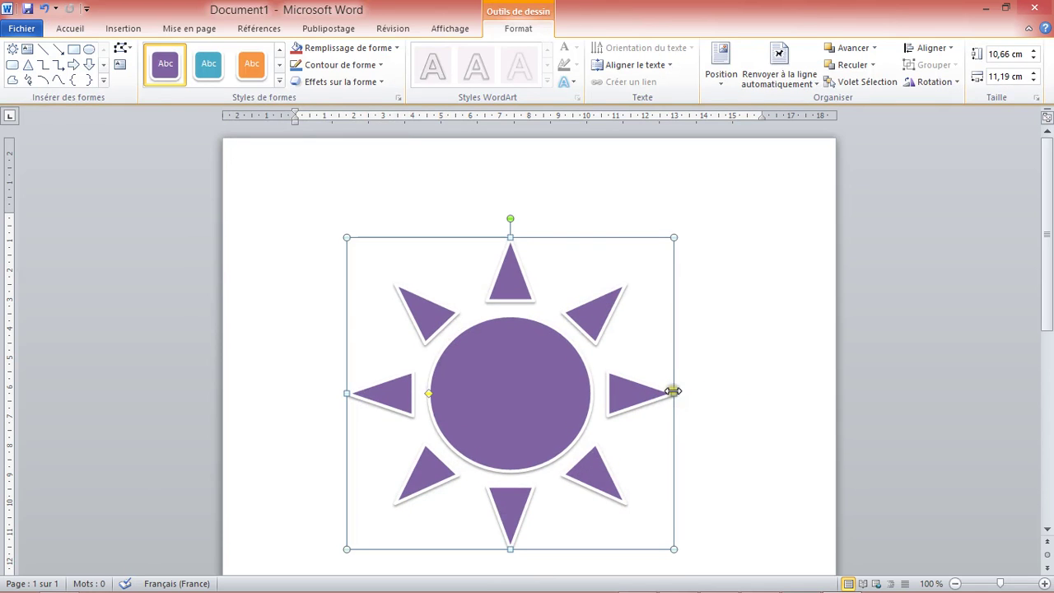
pyautogui.moveTo(673, 391)
pyautogui.mouseDown()
pyautogui.moveTo(705, 385)
pyautogui.moveTo(692, 390)
pyautogui.mouseUp()
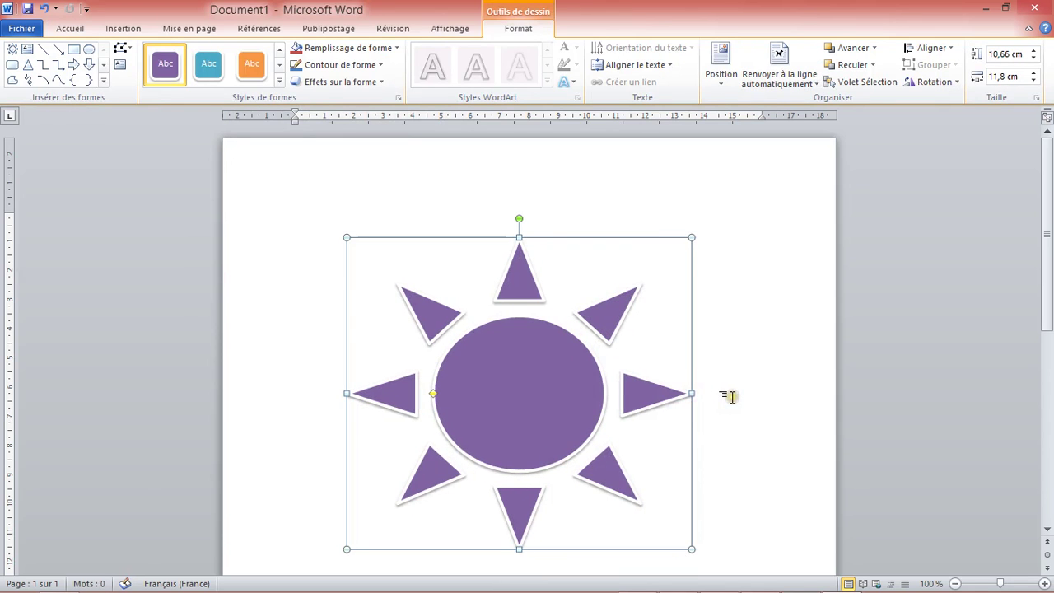
pyautogui.click(730, 397)
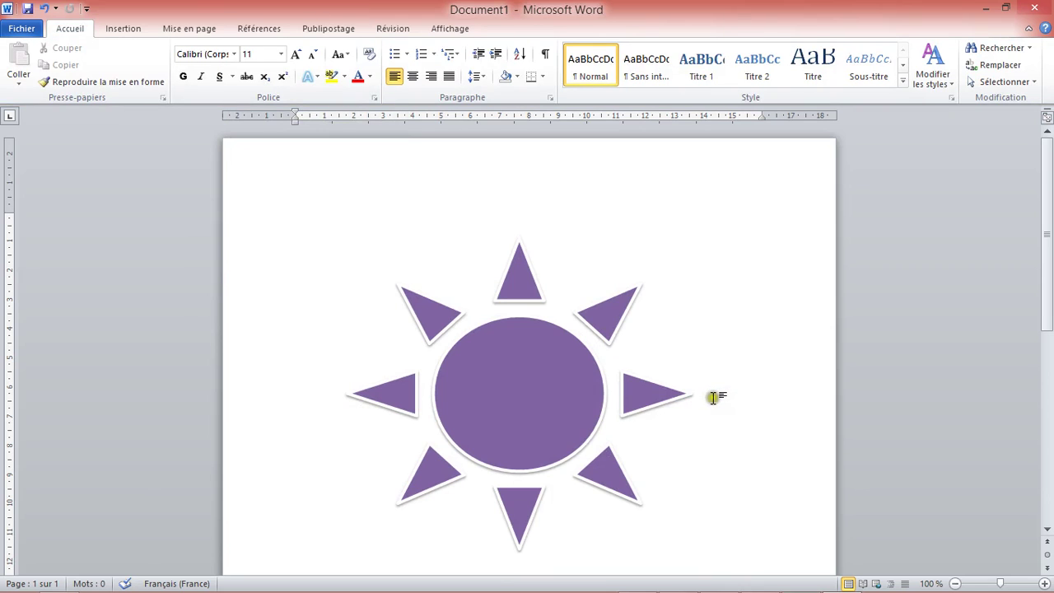
pyautogui.click(713, 404)
# Check the computer in the reference logo, and search the clip art for "ordinateur".
pyautogui.click(790, 582)
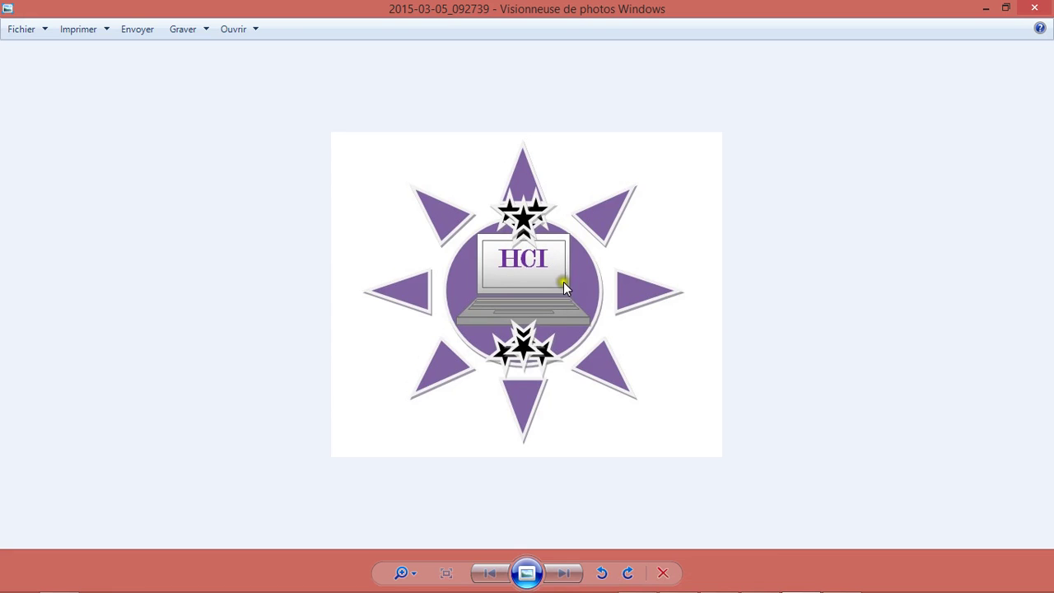
pyautogui.click(988, 8)
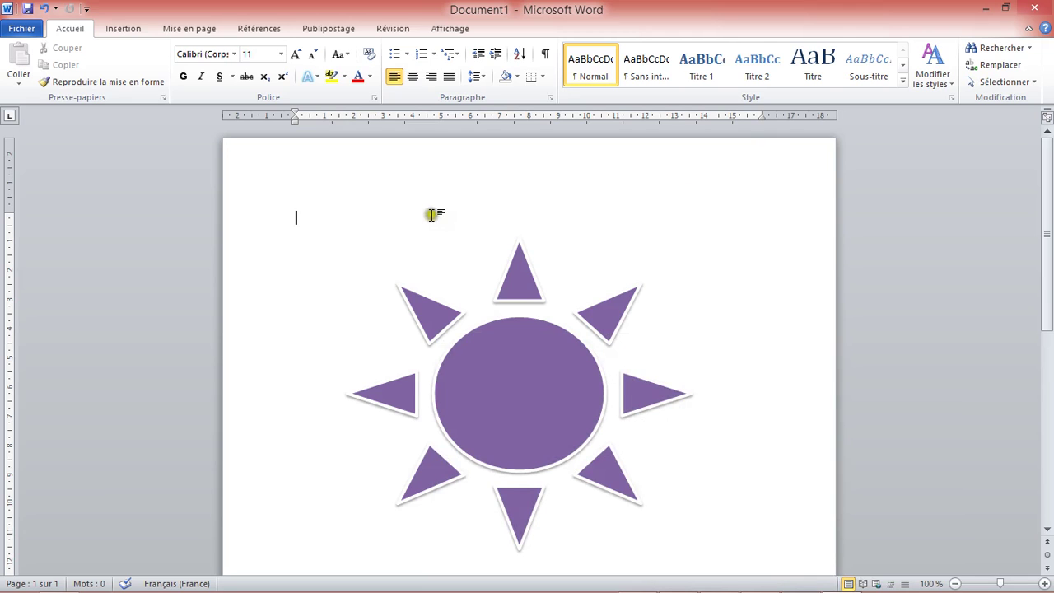
pyautogui.click(124, 28)
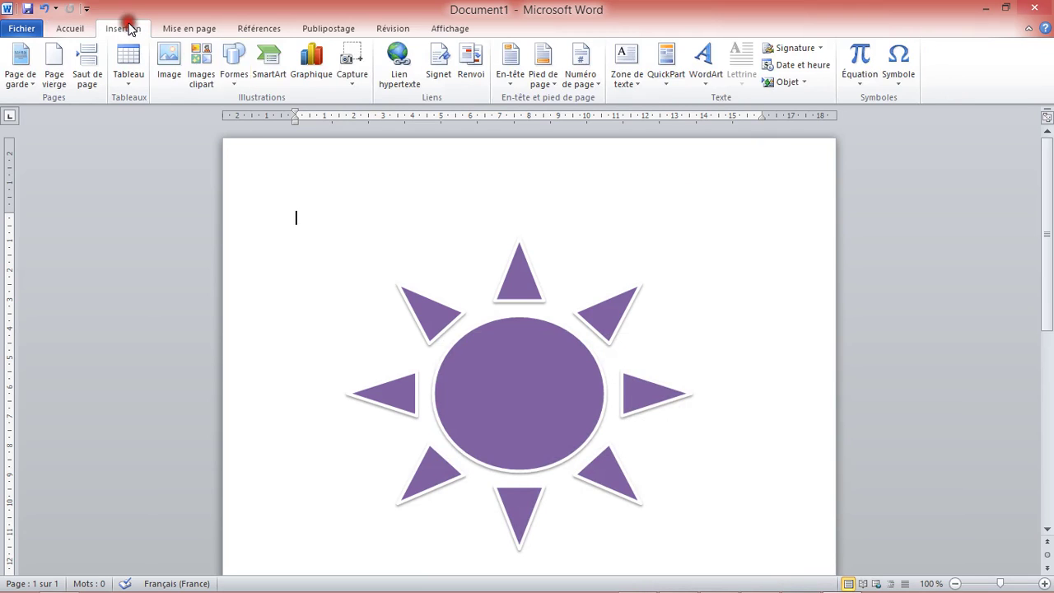
pyautogui.click(196, 78)
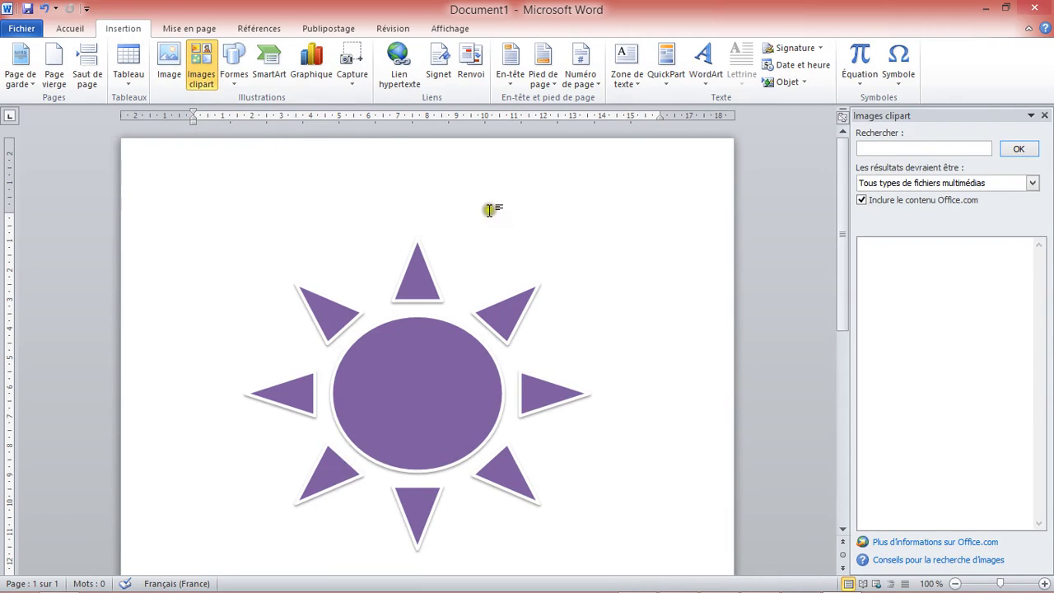
pyautogui.click(904, 150)
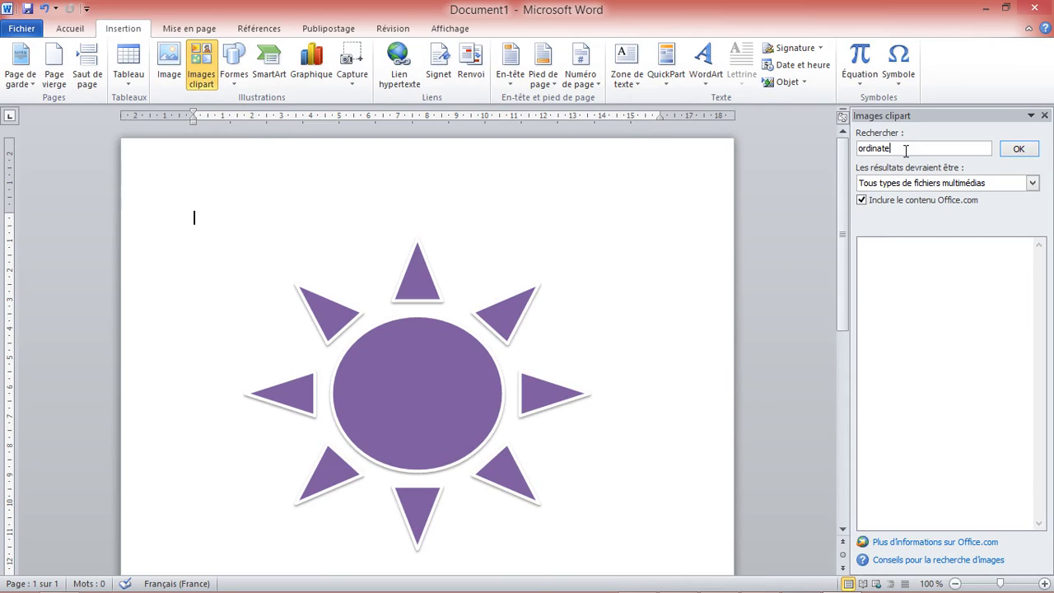
pyautogui.click(1018, 150)
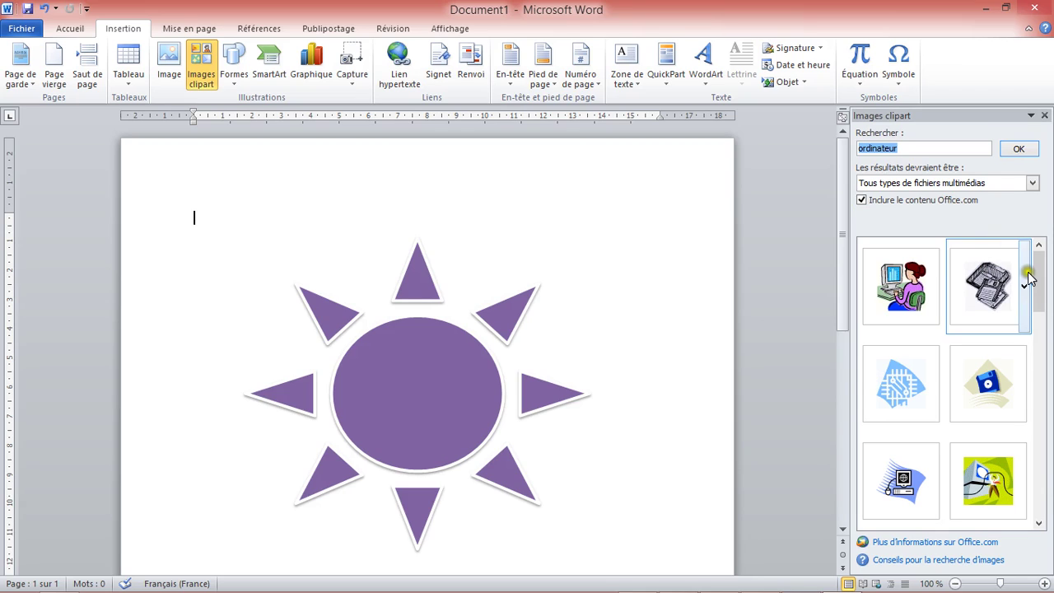
# Insert the grey "Ordinateur portable" laptop clip art and place it over the centre of the sun's disc.
pyautogui.moveTo(1038, 271); pyautogui.dragTo(1047, 393)
pyautogui.moveTo(908, 470)
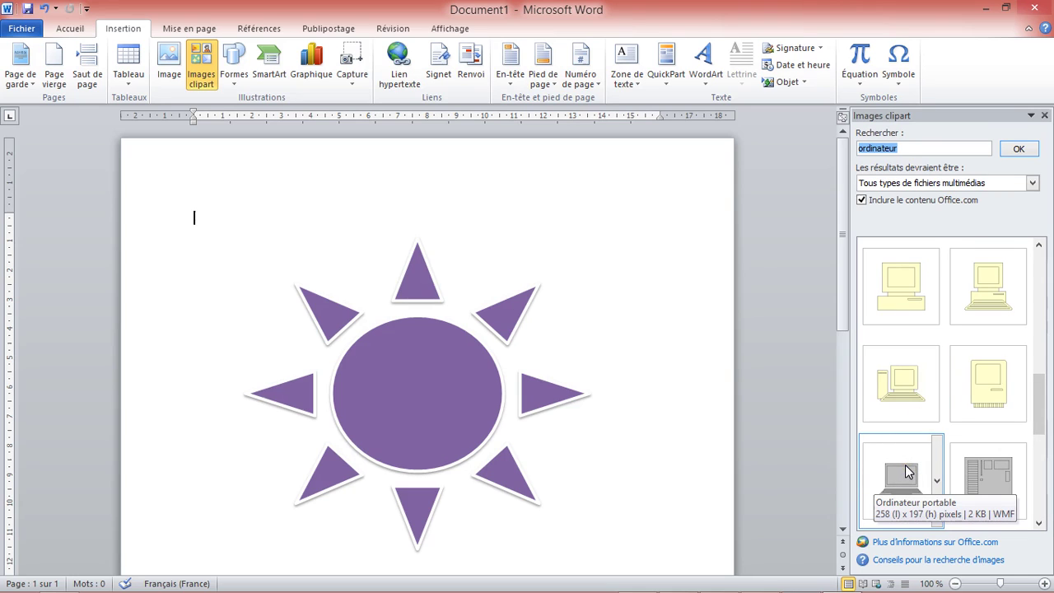
pyautogui.click(906, 470)
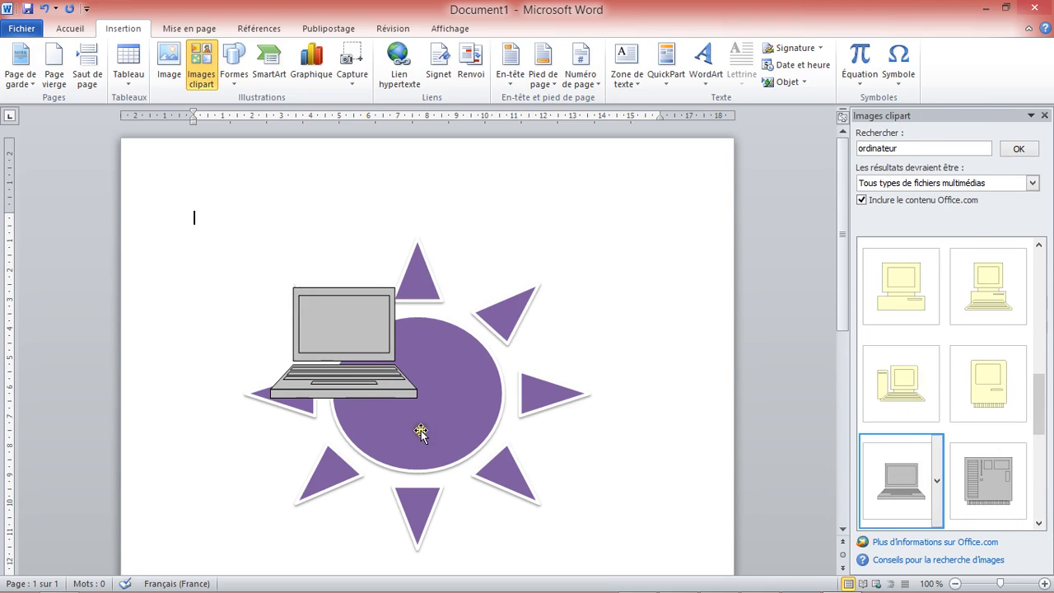
pyautogui.moveTo(359, 326)
pyautogui.mouseDown()
pyautogui.moveTo(404, 371)
pyautogui.moveTo(426, 369)
pyautogui.mouseUp()
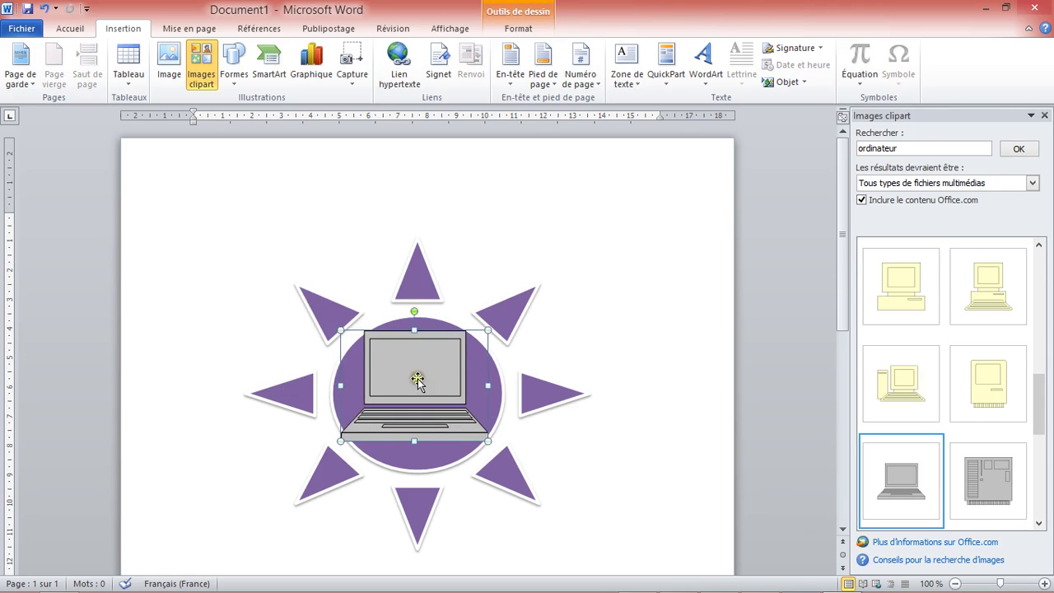
# Shrink the laptop clip art slightly and centre it on the sun's disc, and close the clip art search.
pyautogui.moveTo(340, 329); pyautogui.dragTo(348, 330)
pyautogui.moveTo(402, 367); pyautogui.dragTo(401, 371)
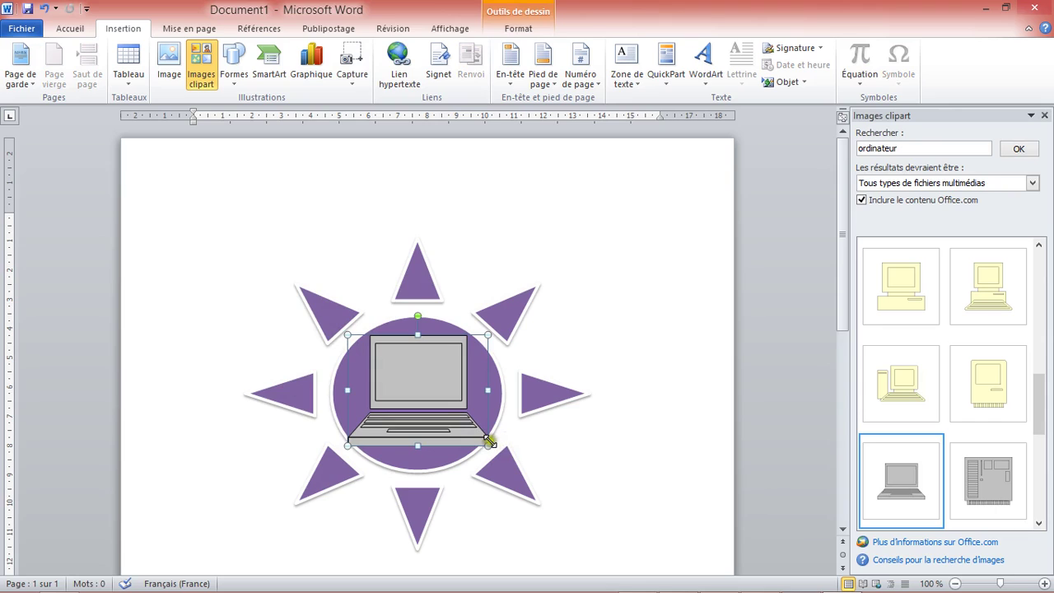
pyautogui.moveTo(489, 444); pyautogui.dragTo(488, 438)
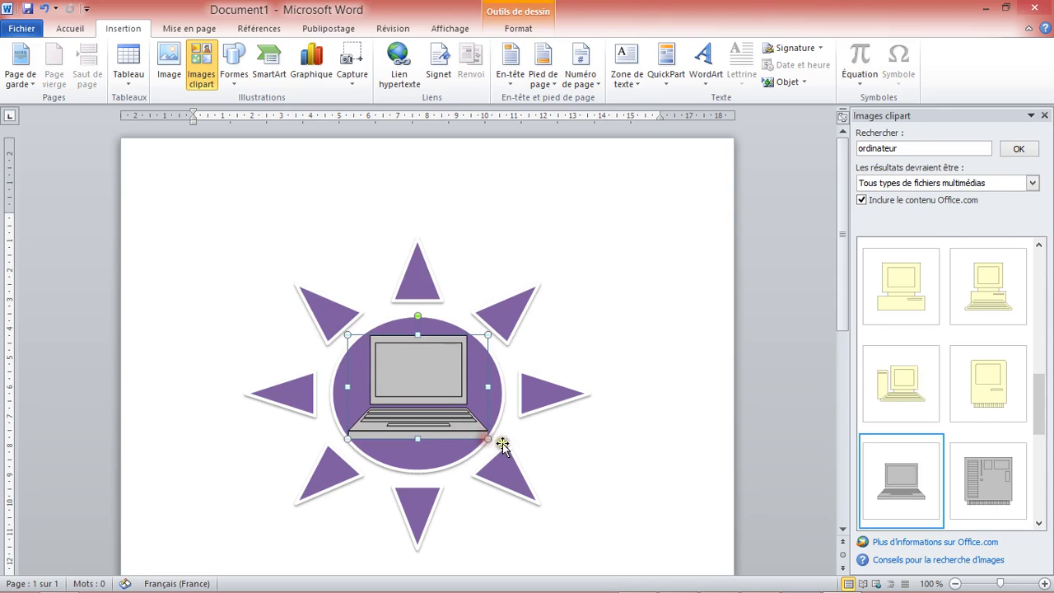
pyautogui.click(567, 337)
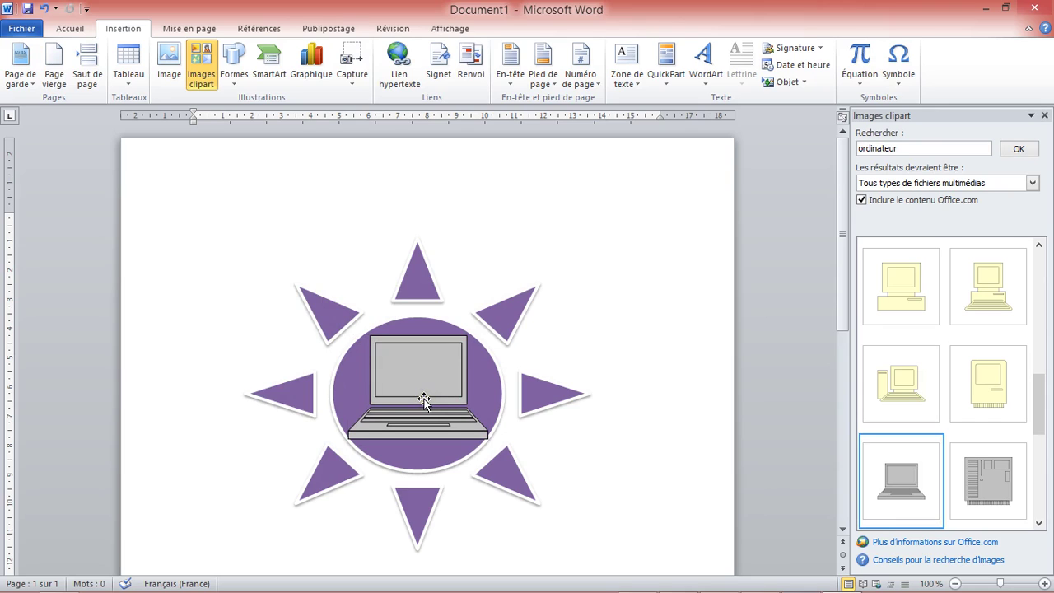
pyautogui.click(1044, 116)
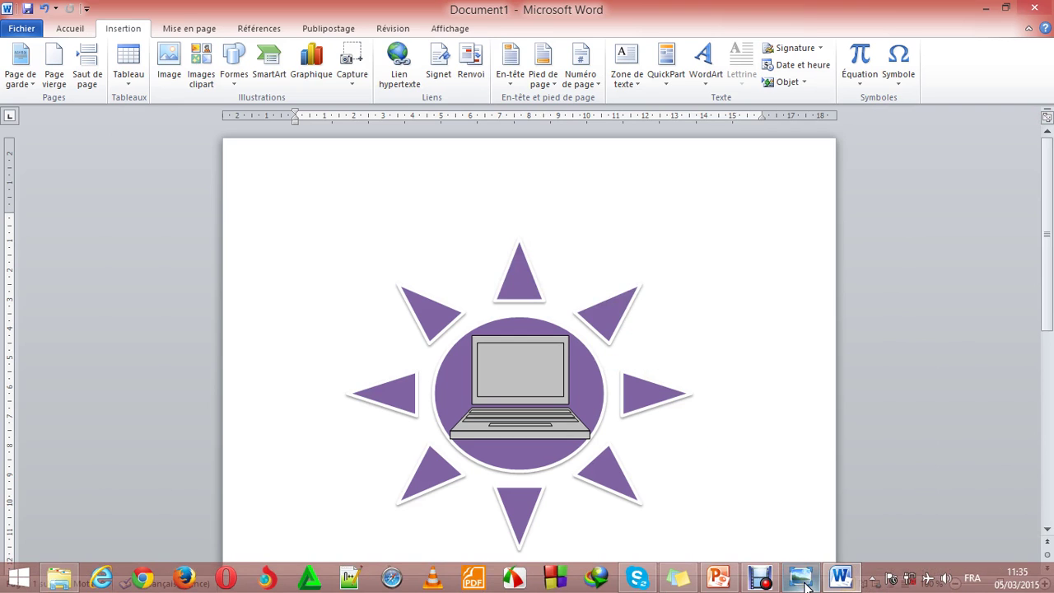
# Check the lettering in the reference logo, and add the text "HCI" to the laptop clip art.
pyautogui.click(802, 579)
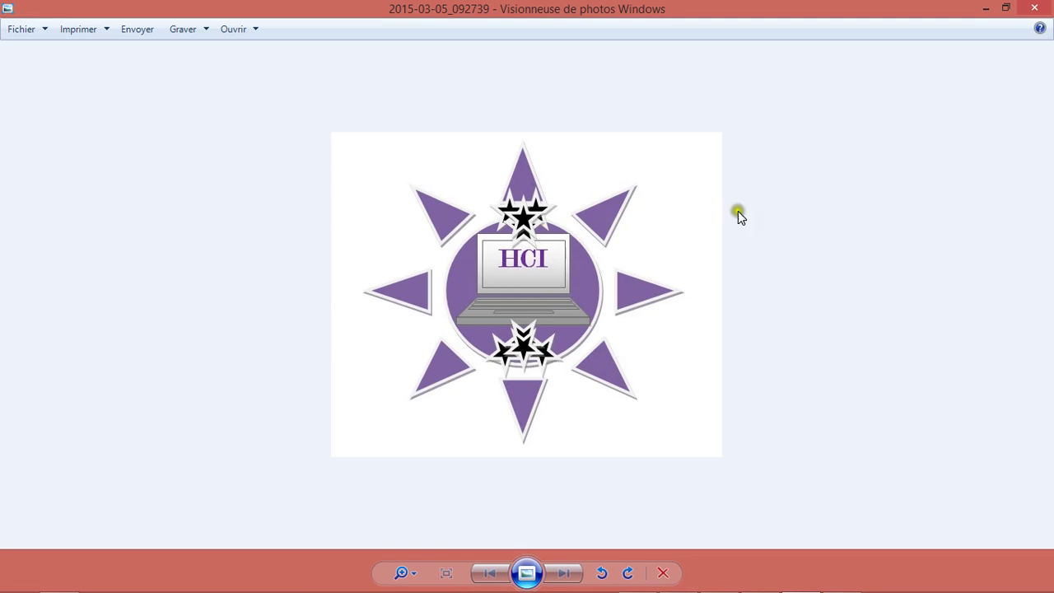
pyautogui.click(983, 8)
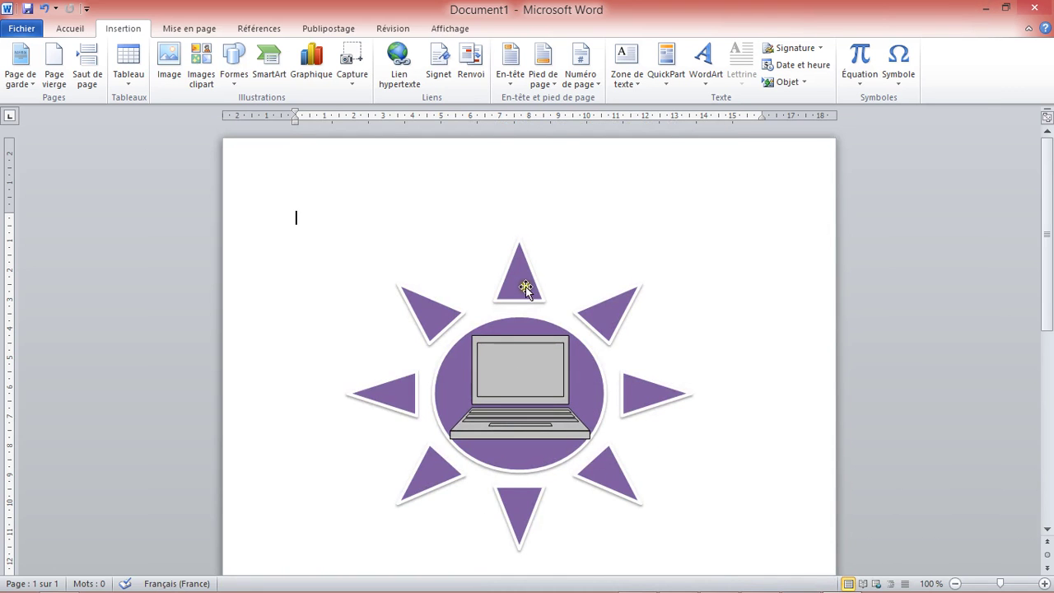
pyautogui.click(546, 375)
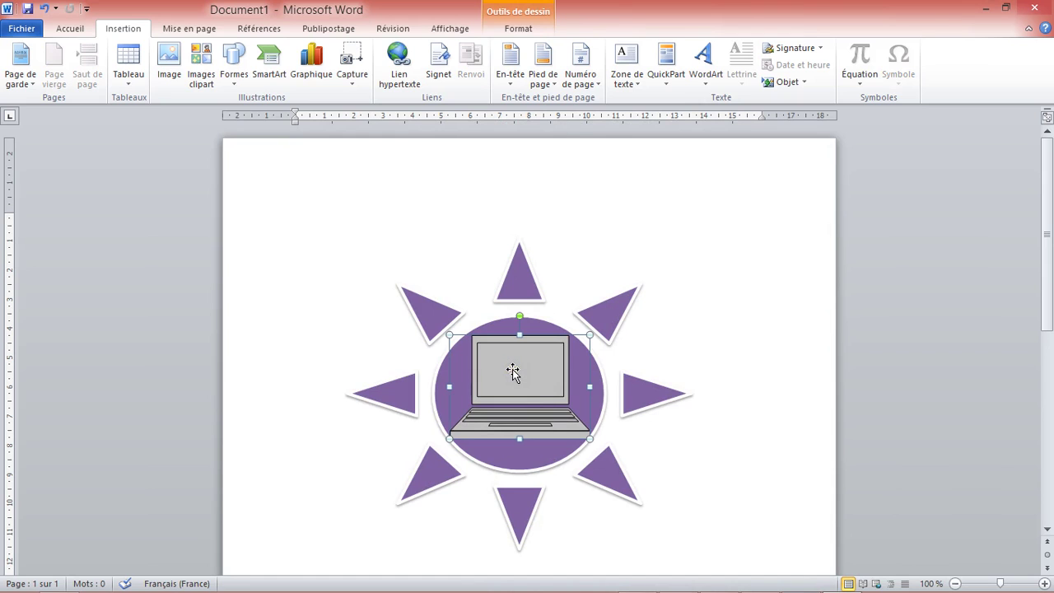
pyautogui.rightClick(512, 371)
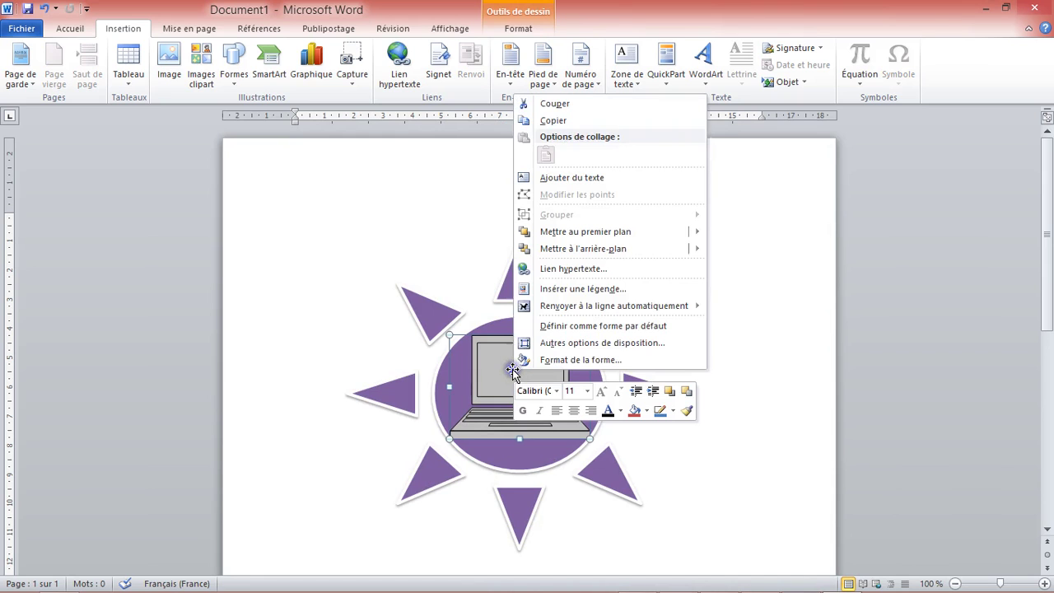
pyautogui.click(556, 177)
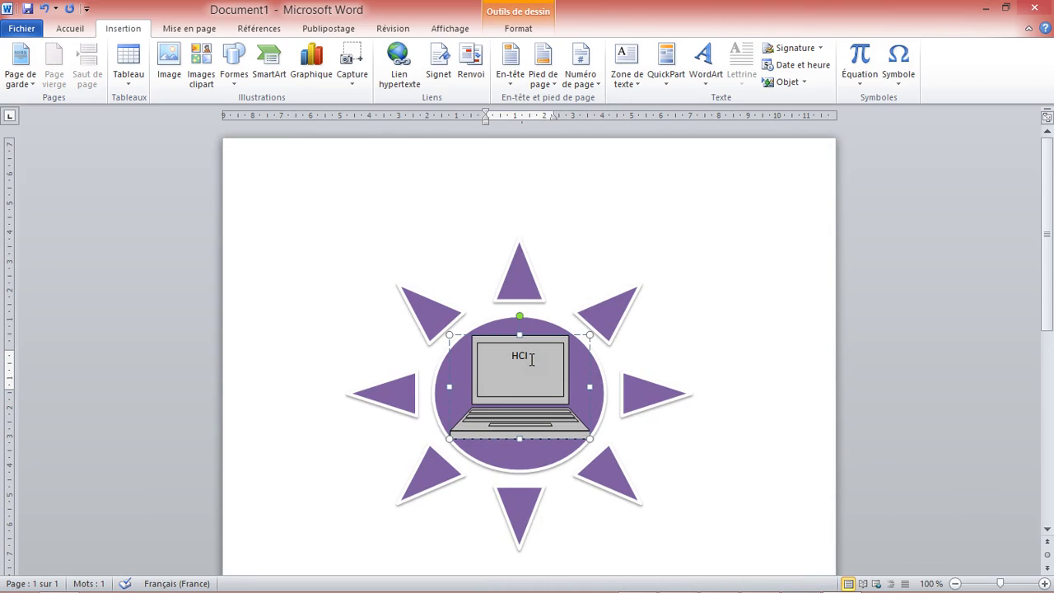
# Enlarge the "HCI" text on the laptop to 20 pt.
pyautogui.moveTo(532, 357); pyautogui.dragTo(509, 356)
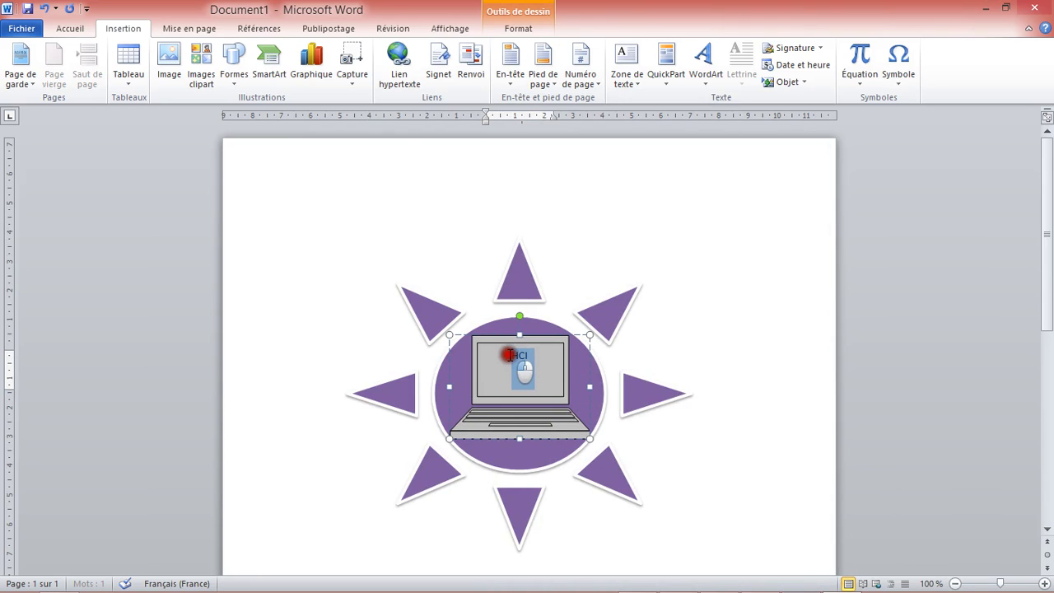
pyautogui.click(80, 30)
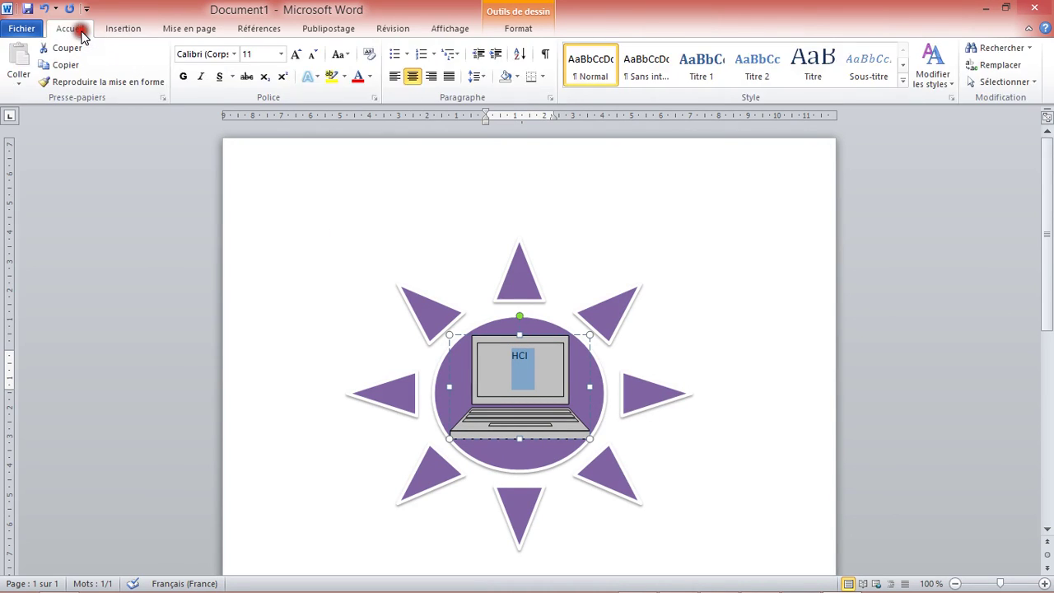
pyautogui.click(296, 55)
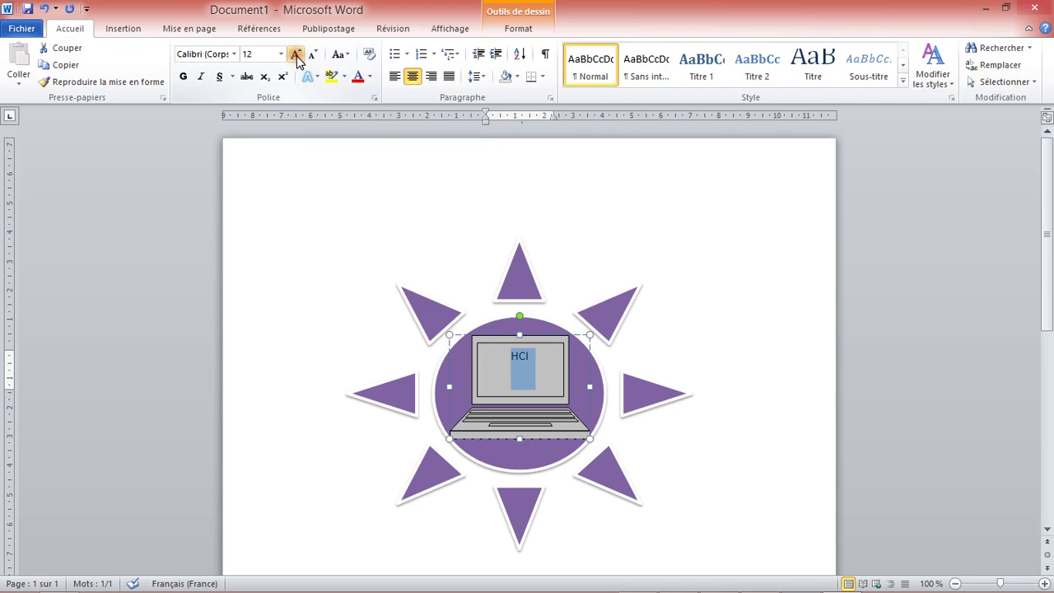
pyautogui.click(296, 55)
pyautogui.click(297, 55)
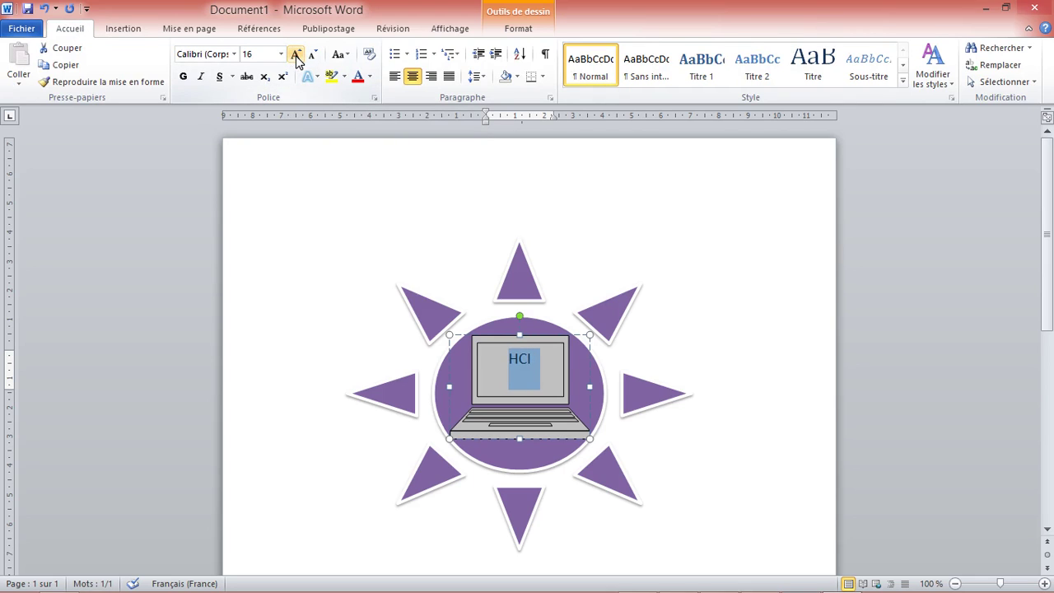
pyautogui.click(296, 54)
pyautogui.click(296, 54)
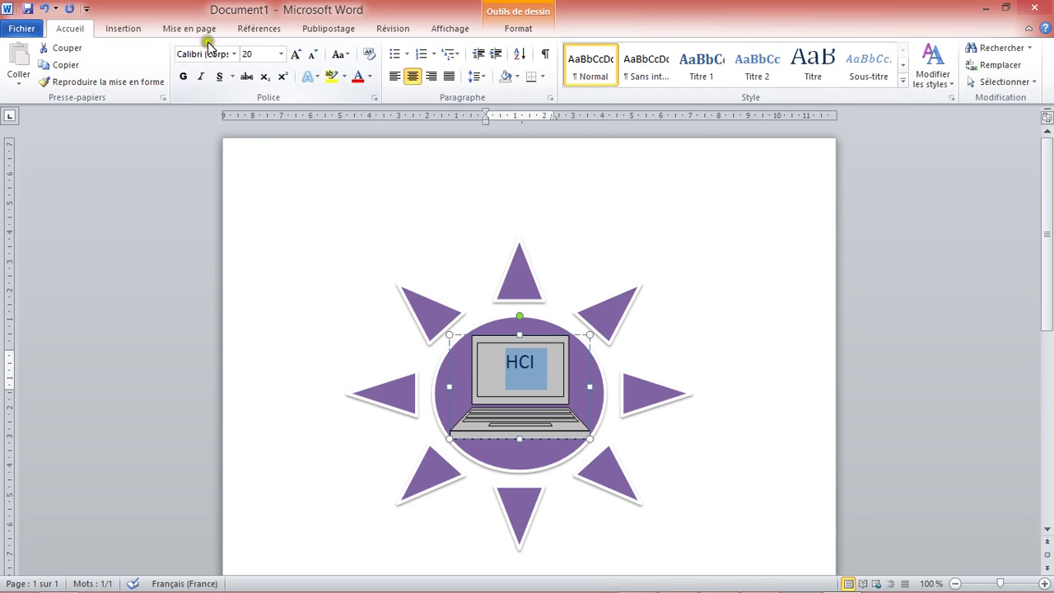
# Change the "HCI" text to the Algerian font and increase its size to 22 pt.
pyautogui.click(234, 54)
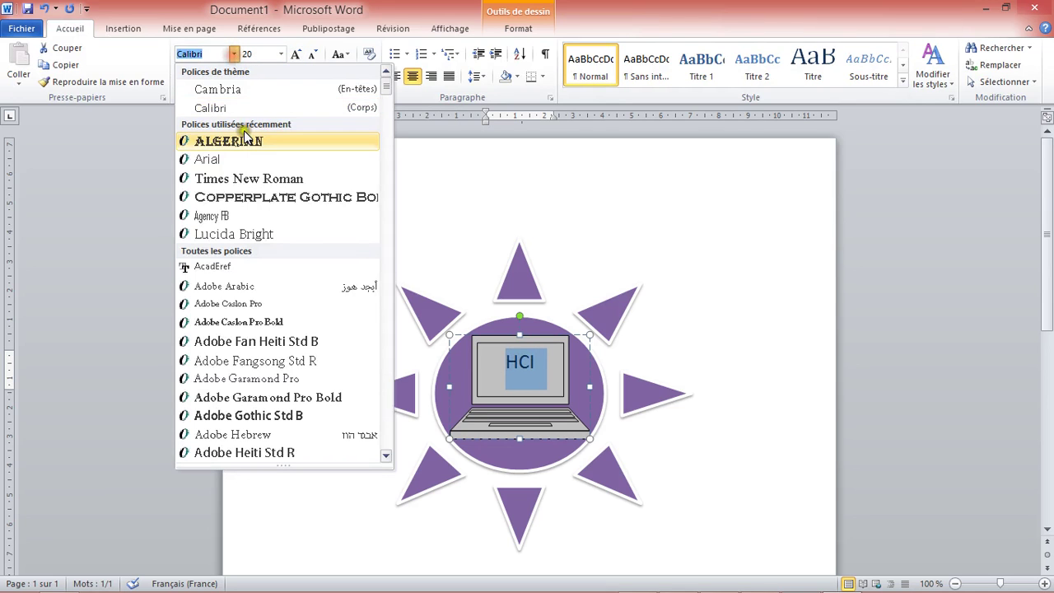
pyautogui.click(264, 142)
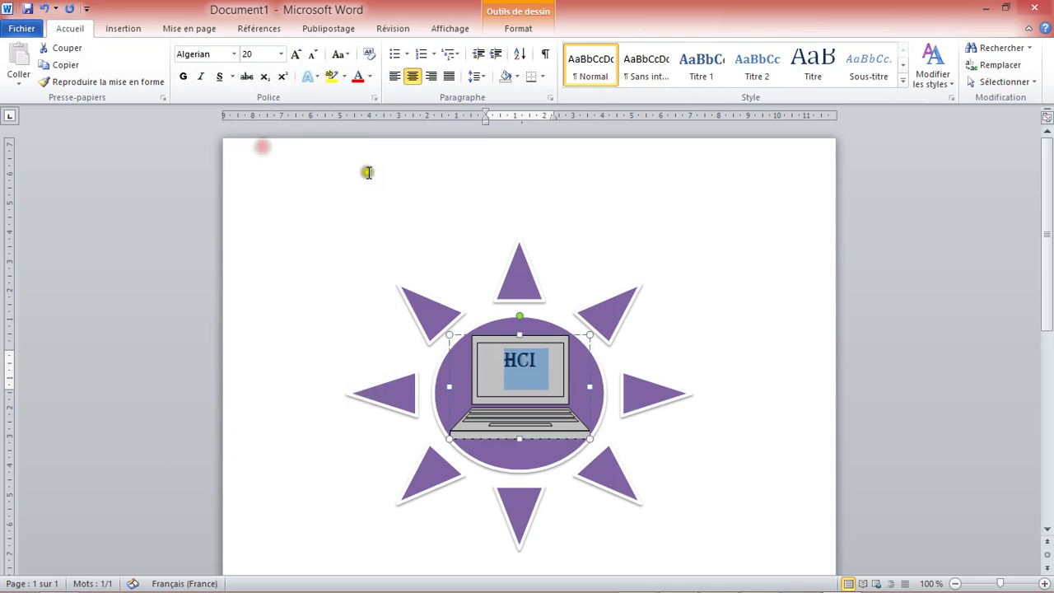
pyautogui.click(298, 56)
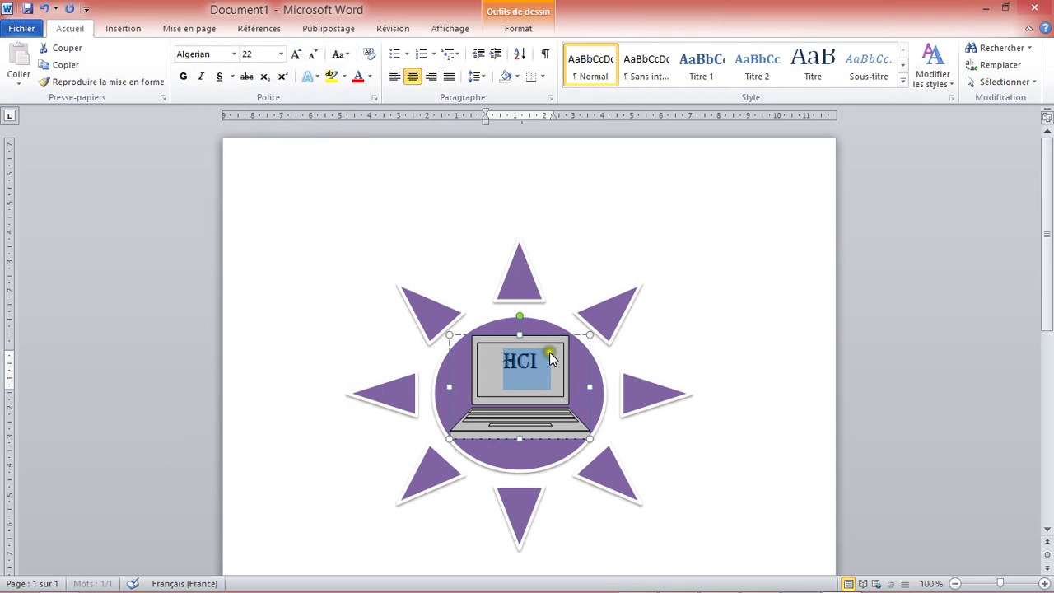
pyautogui.click(743, 426)
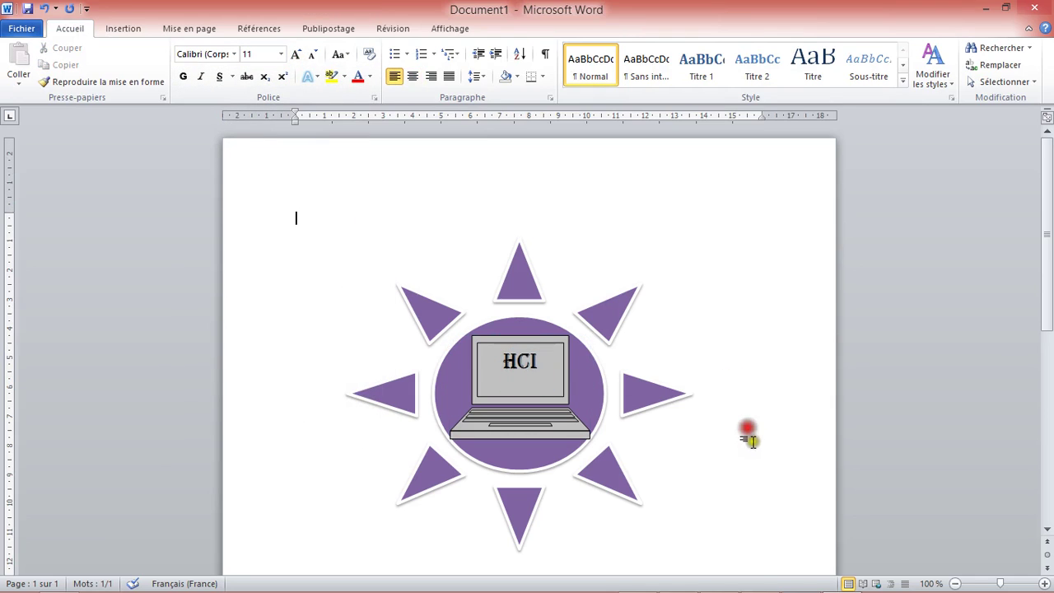
# Compare with the reference logo, and colour the "HCI" text in the standard purple.
pyautogui.click(774, 584)
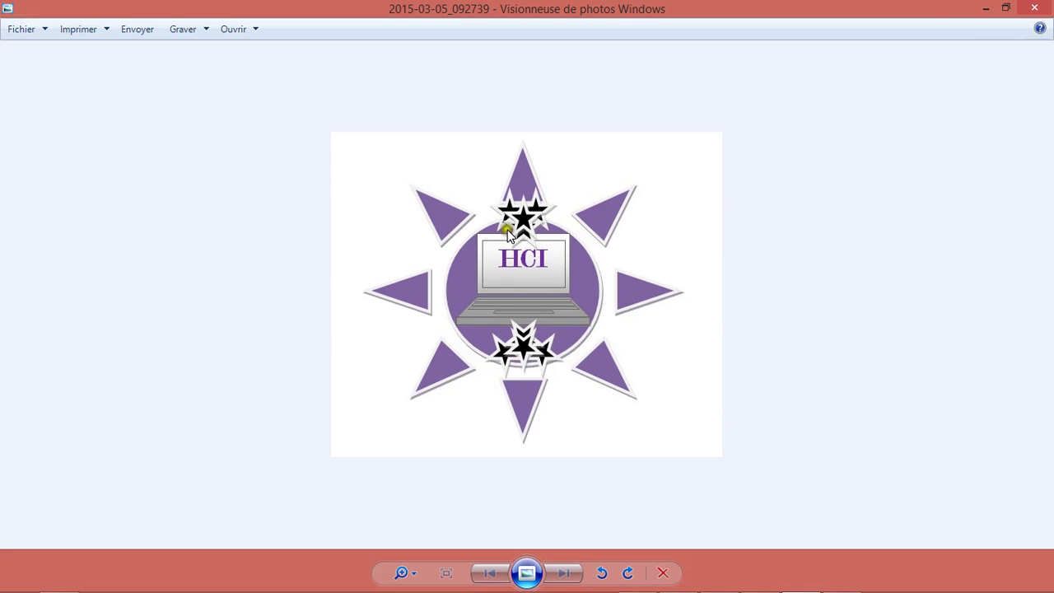
pyautogui.click(985, 7)
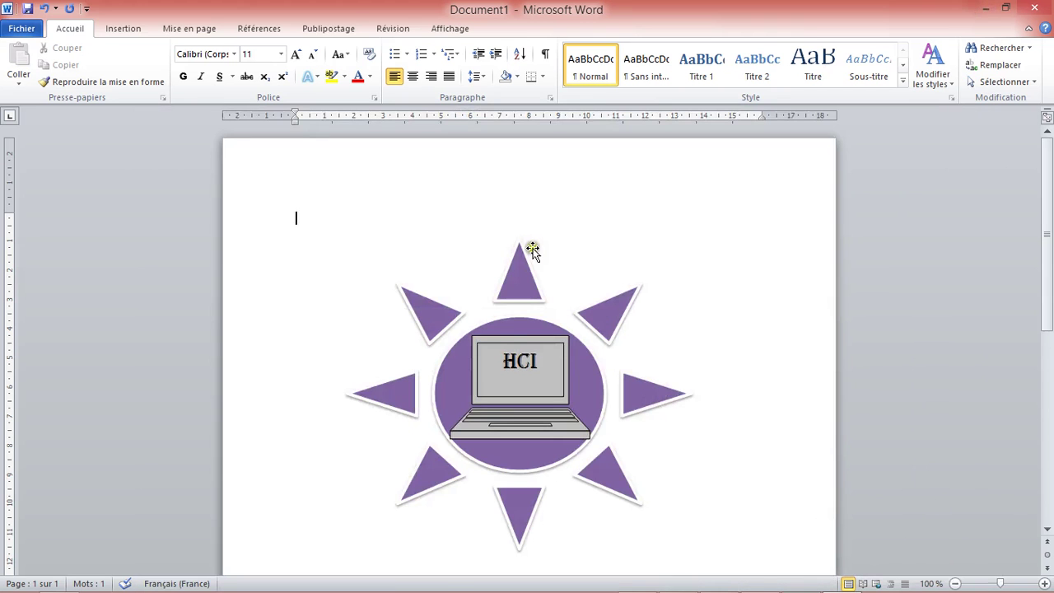
pyautogui.moveTo(505, 355); pyautogui.dragTo(536, 360)
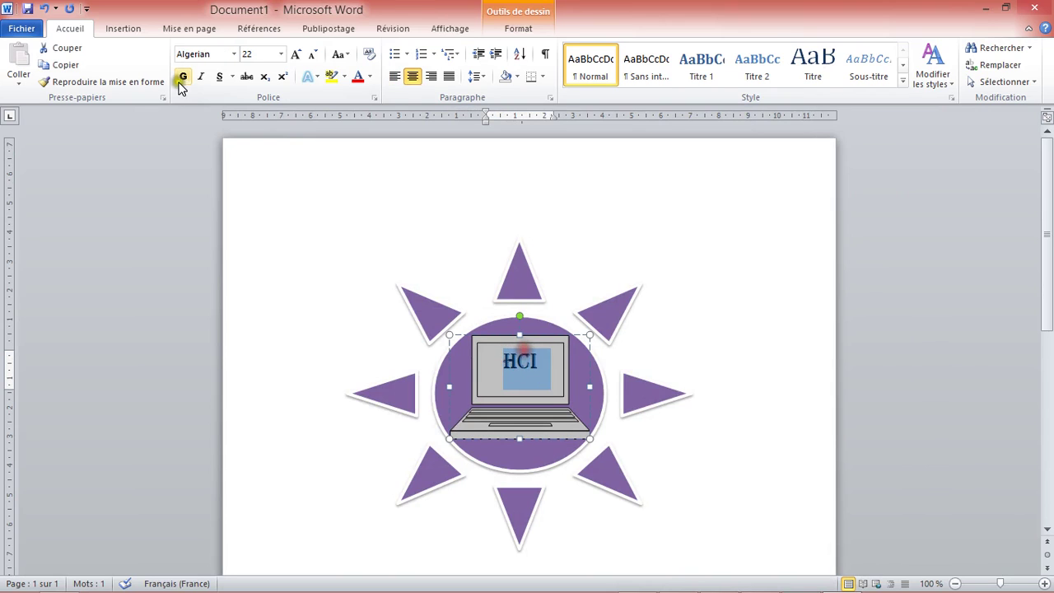
pyautogui.click(369, 77)
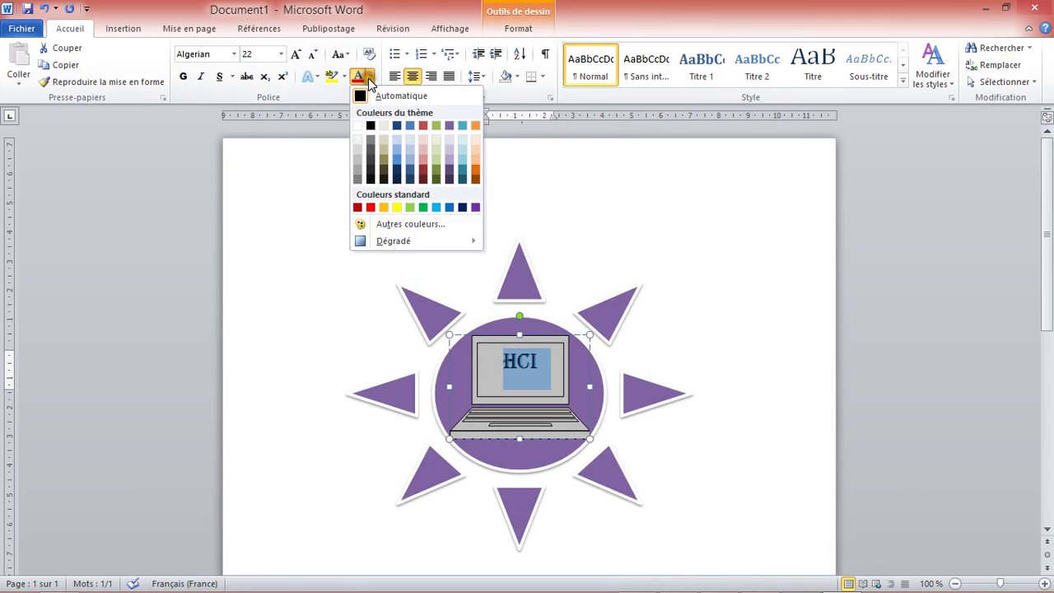
pyautogui.click(477, 206)
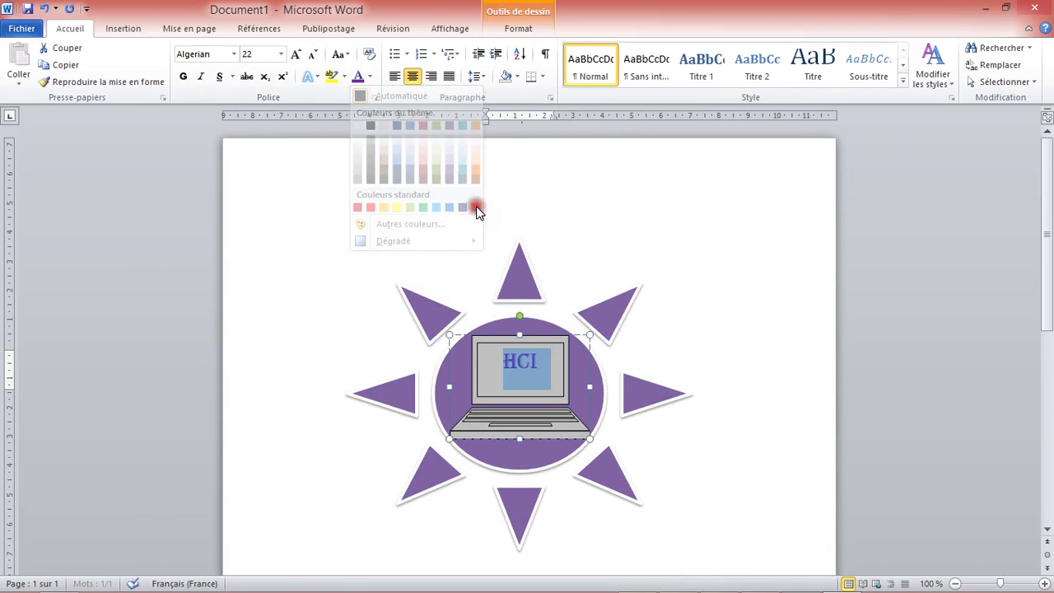
pyautogui.click(741, 395)
# Add a space before the "HCI" paragraph to lower the text on the laptop's screen.
pyautogui.click(504, 359)
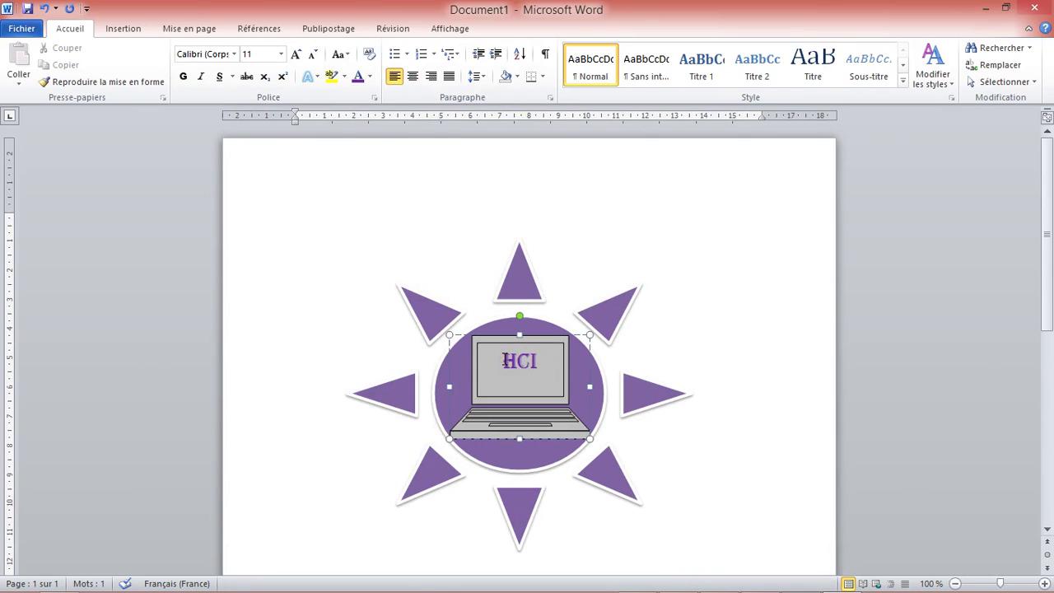
pyautogui.click(483, 78)
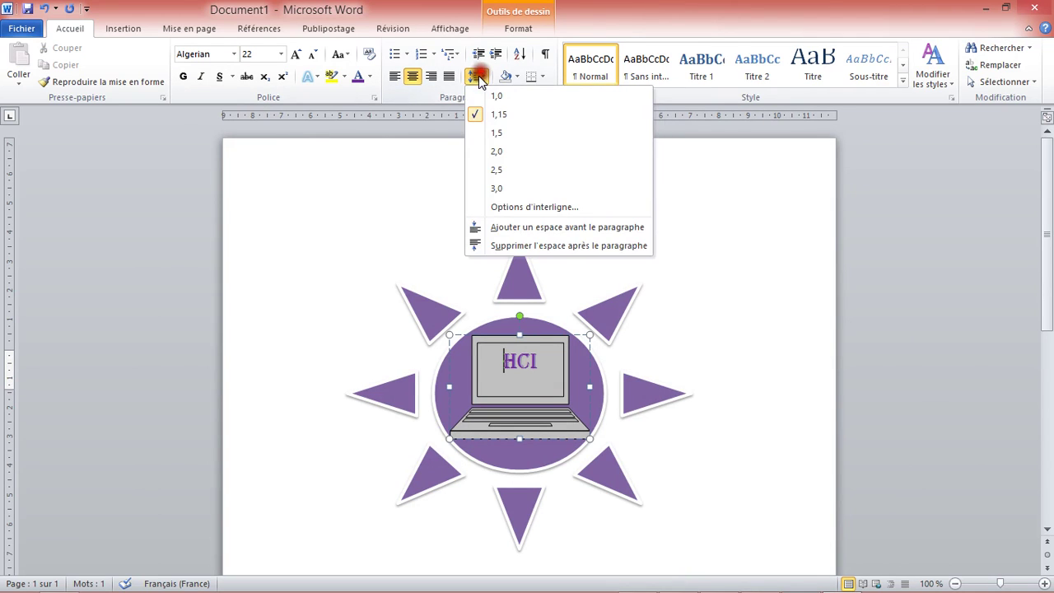
pyautogui.click(497, 228)
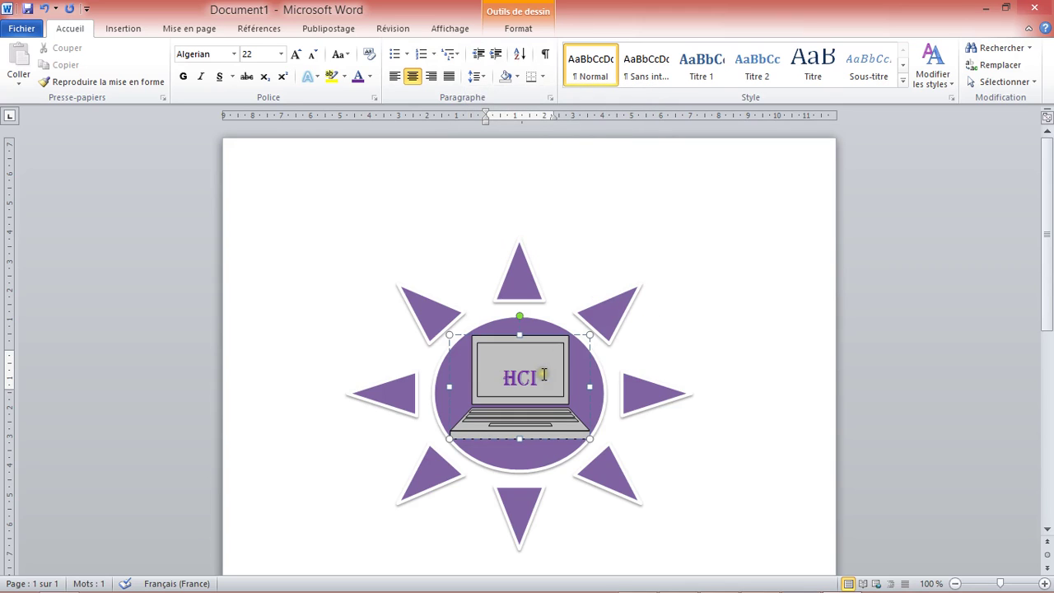
# Increase the size of the "HCI" text to 26 pt.
pyautogui.moveTo(533, 375); pyautogui.dragTo(496, 375)
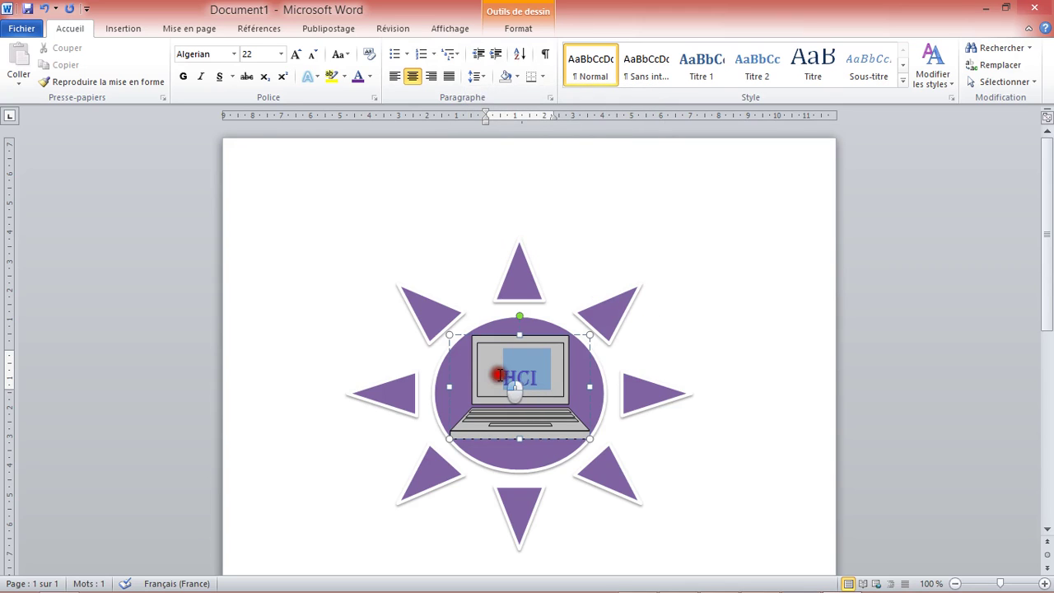
pyautogui.click(295, 54)
pyautogui.click(294, 56)
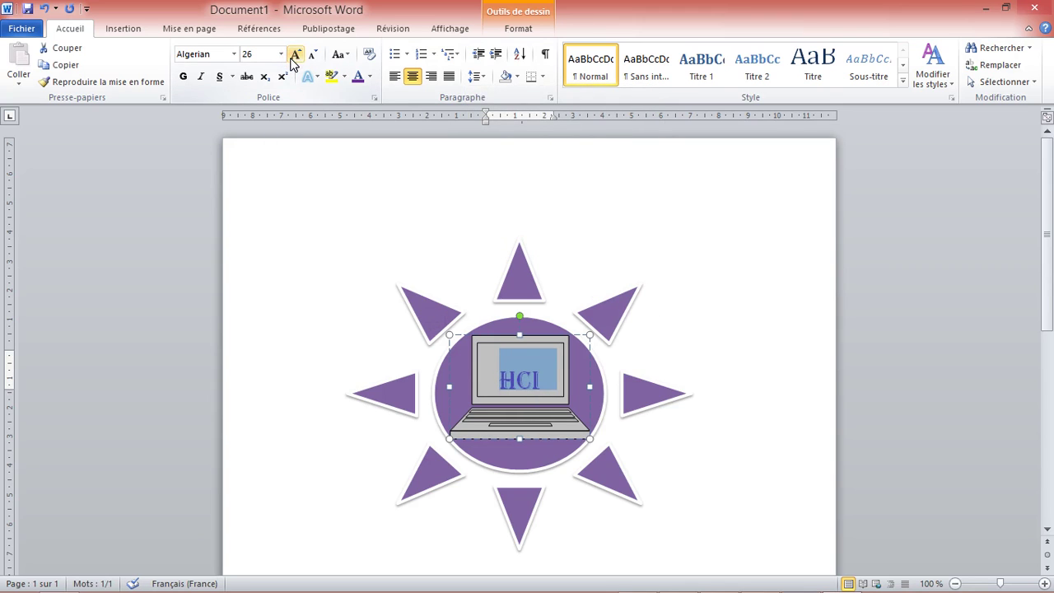
pyautogui.click(718, 364)
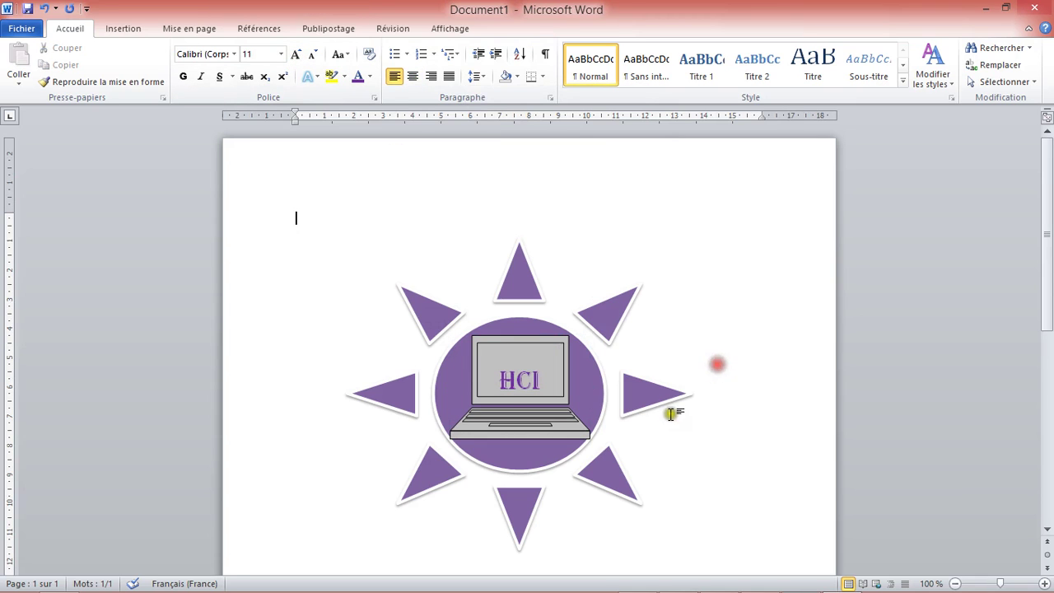
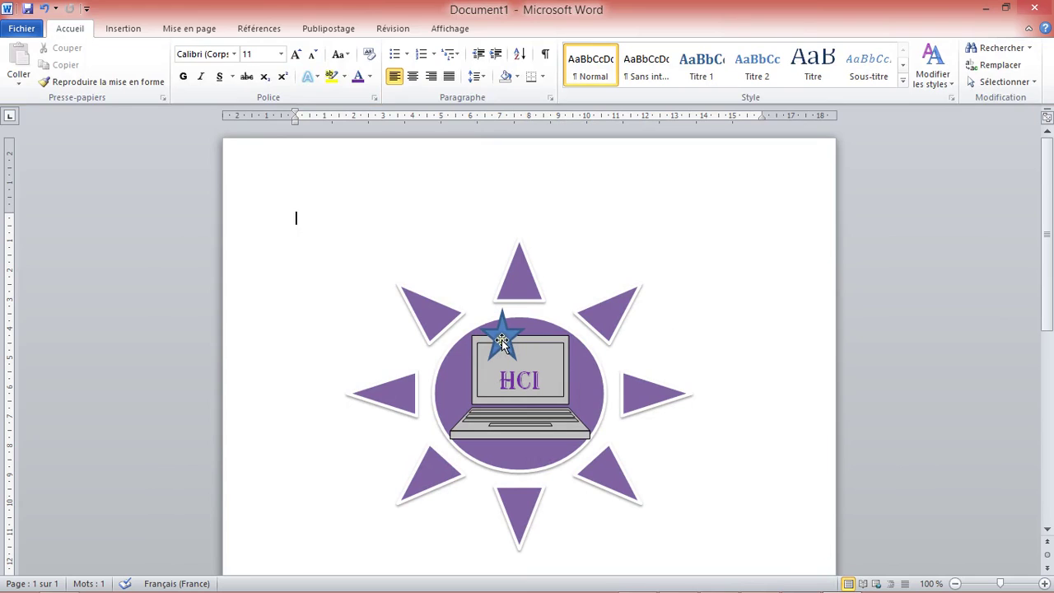
# Apply the solid black shape style with a white outline to the blue star, and reduce its height slightly.
pyautogui.click(502, 340)
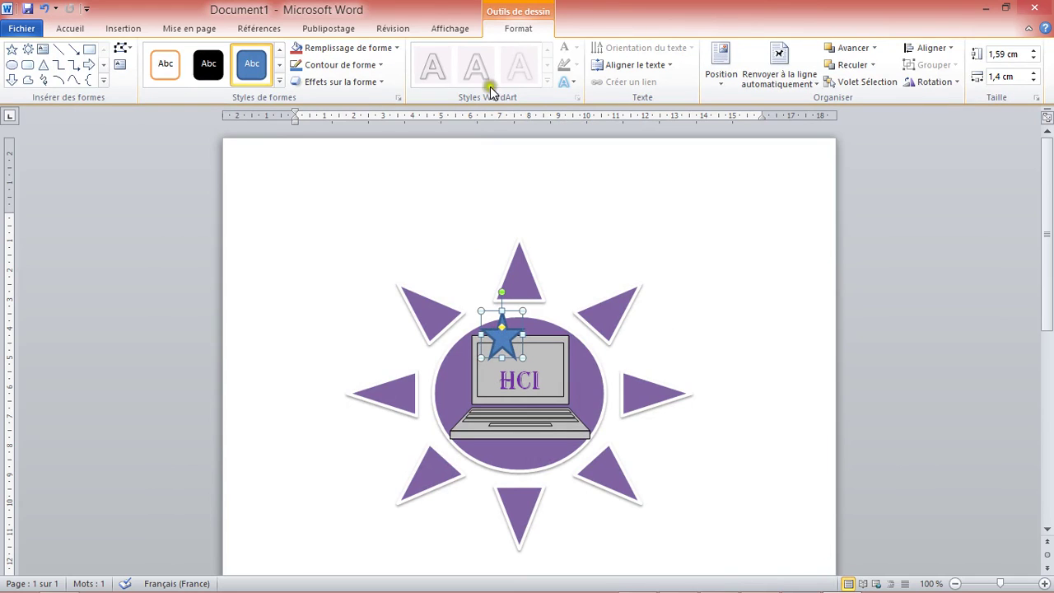
pyautogui.click(280, 82)
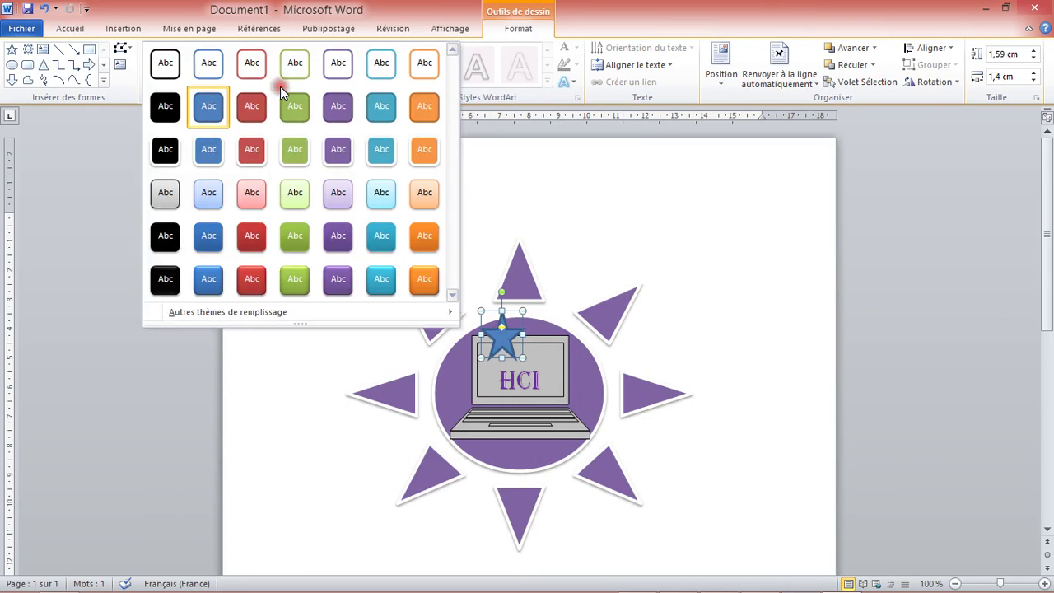
pyautogui.click(179, 149)
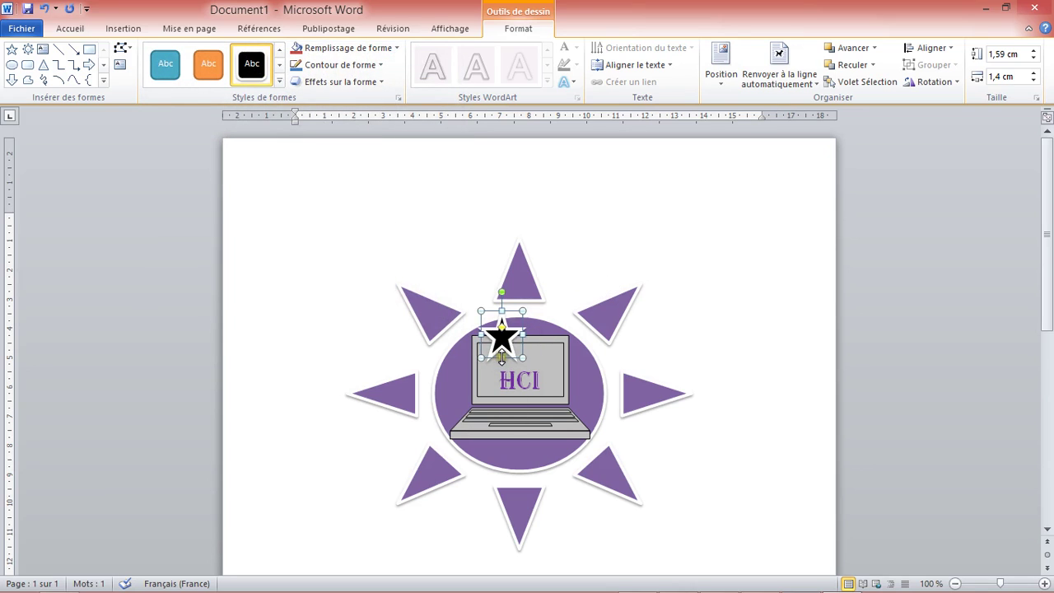
pyautogui.moveTo(501, 355); pyautogui.dragTo(502, 353)
# Check the reference logo and paste three copies of the black star over the laptop.
pyautogui.click(654, 350)
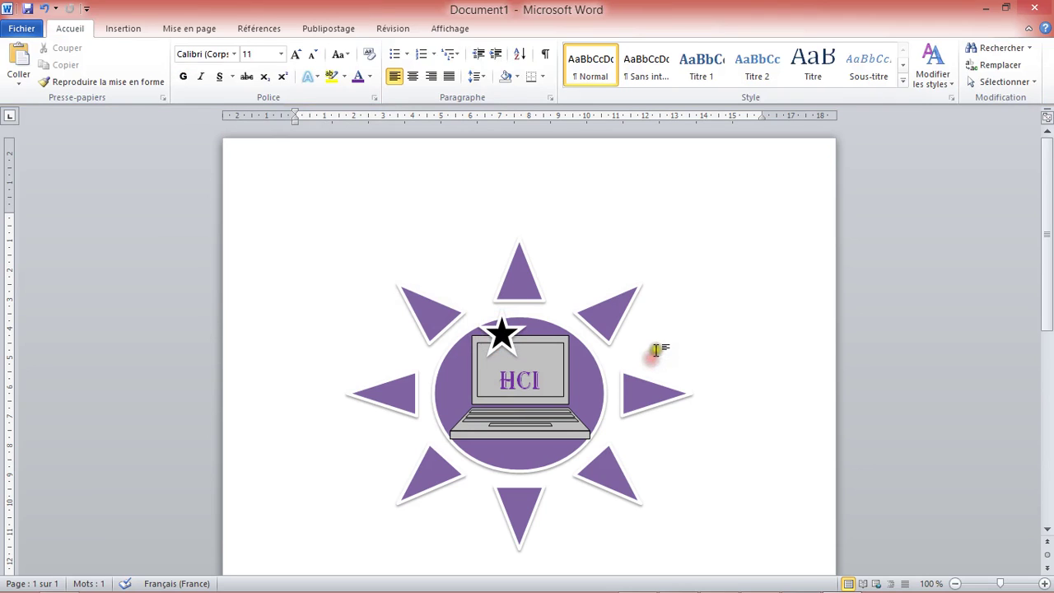
pyautogui.hotkey('ctrl', 'v')
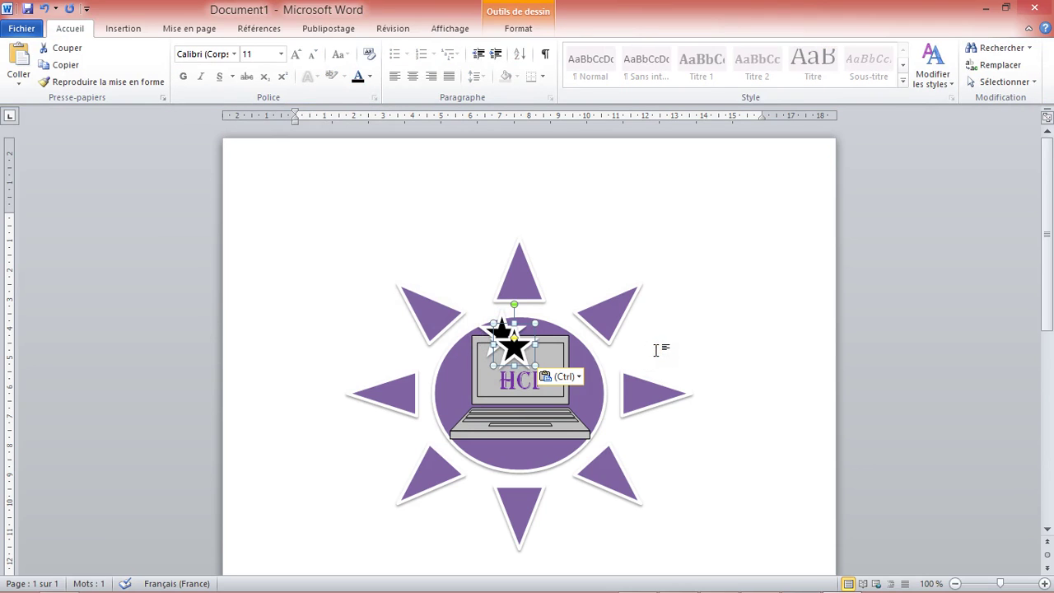
pyautogui.moveTo(832, 588)
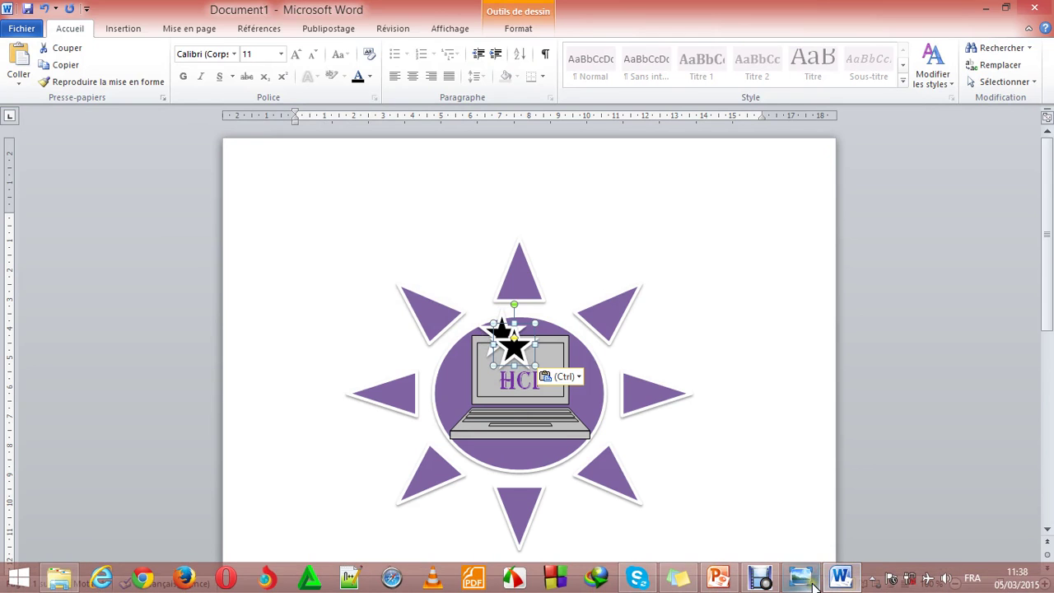
pyautogui.moveTo(803, 578)
pyautogui.click(786, 554)
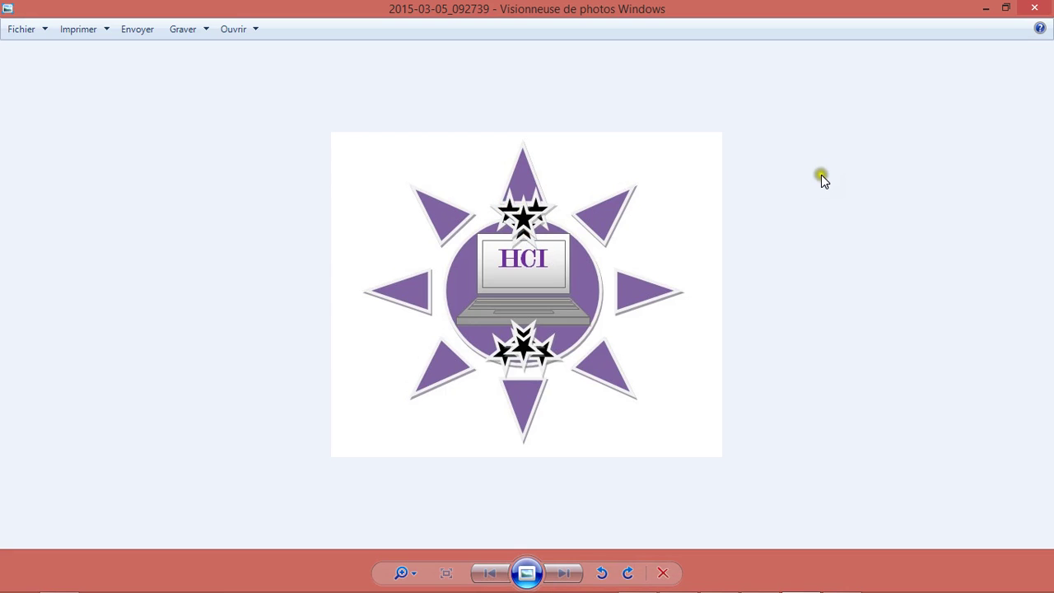
pyautogui.click(986, 8)
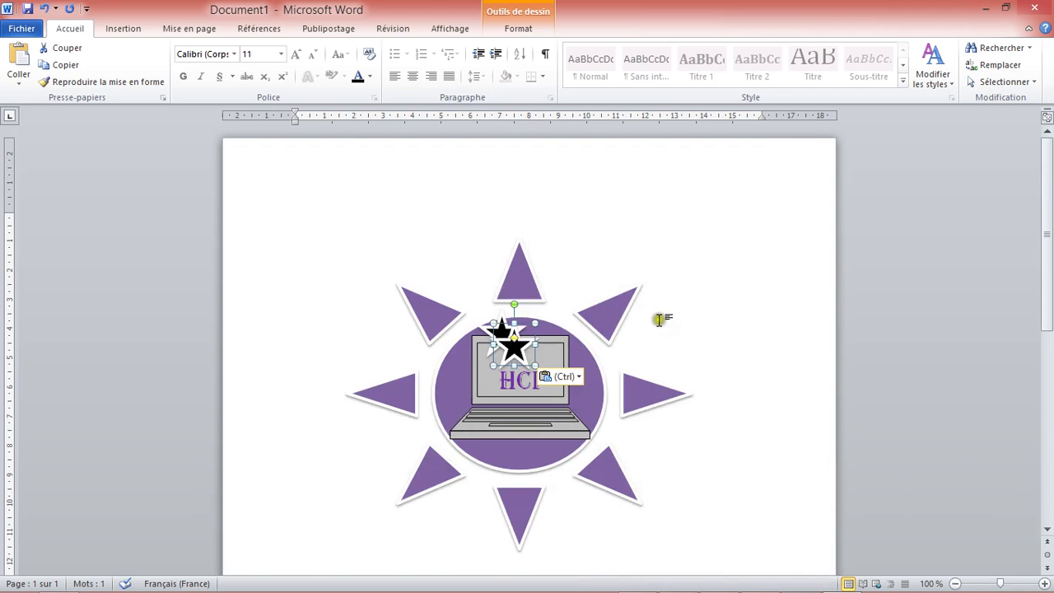
pyautogui.click(695, 333)
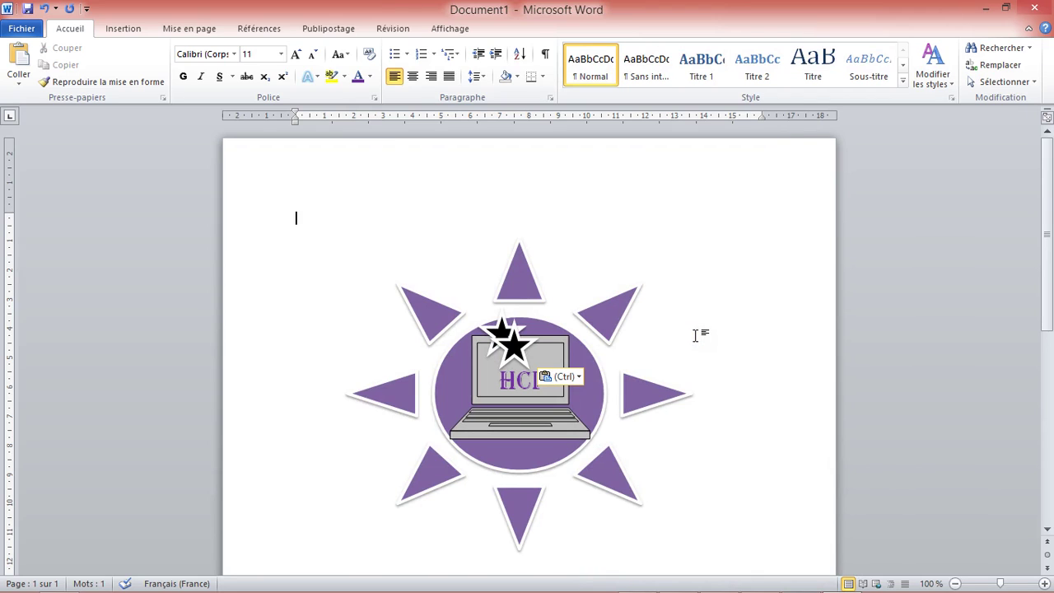
pyautogui.hotkey('ctrl', 'v')
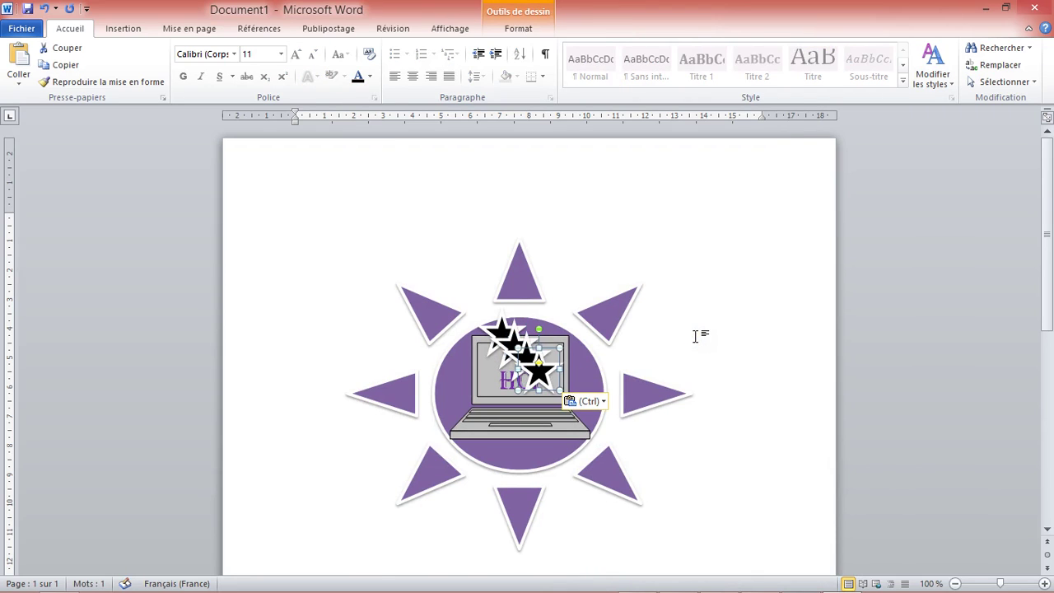
pyautogui.hotkey('ctrl', 'v')
# Arrange the four black stars as an overlapping group on the laptop's upper edge: one per side, one below, and one centred in front.
pyautogui.moveTo(788, 334); pyautogui.dragTo(788, 334)
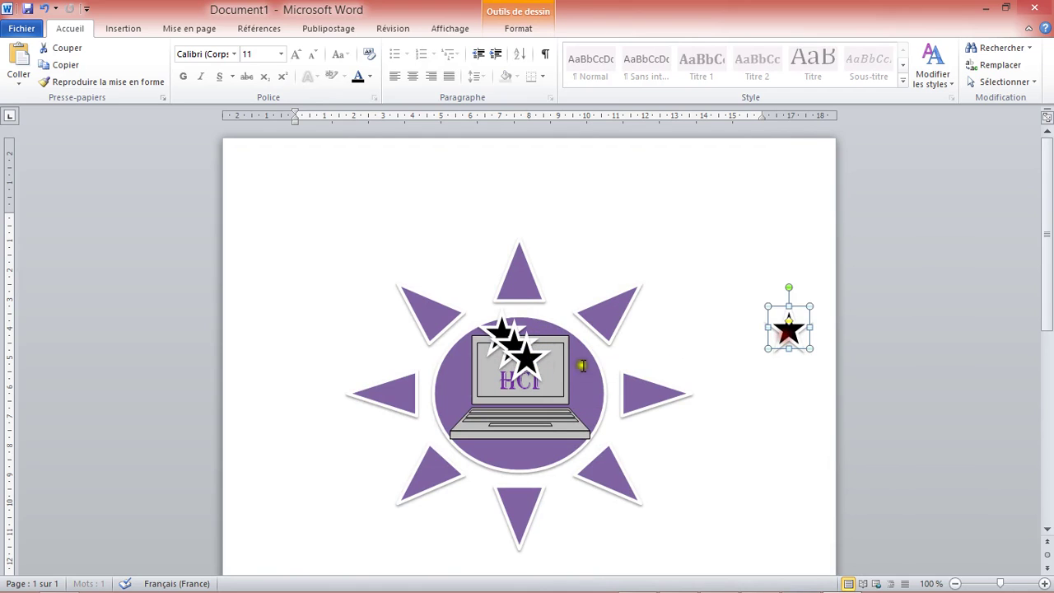
pyautogui.moveTo(531, 355); pyautogui.dragTo(682, 341)
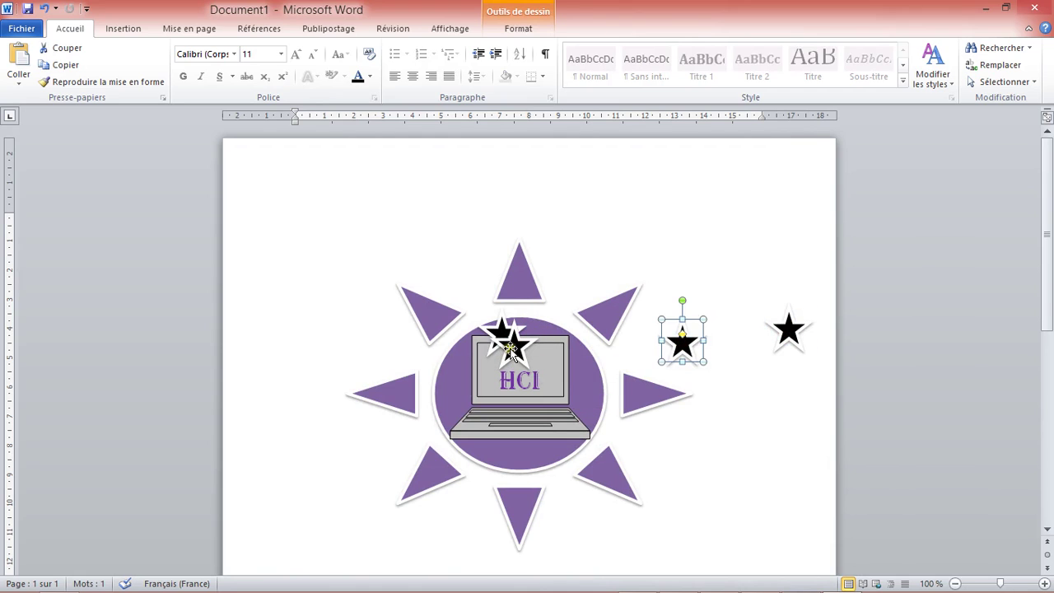
pyautogui.click(513, 350)
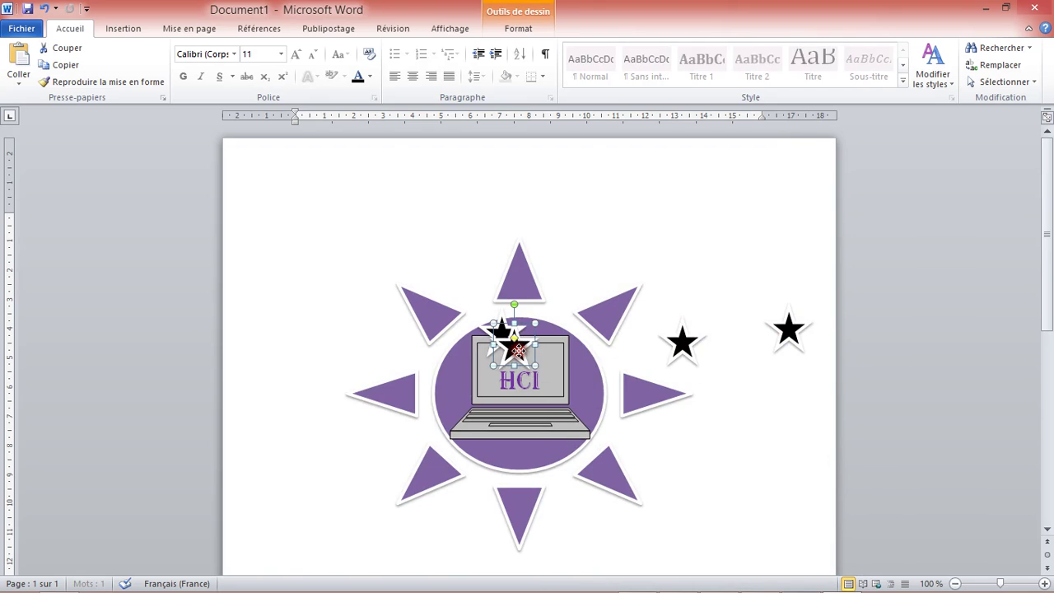
pyautogui.moveTo(691, 368); pyautogui.dragTo(543, 344)
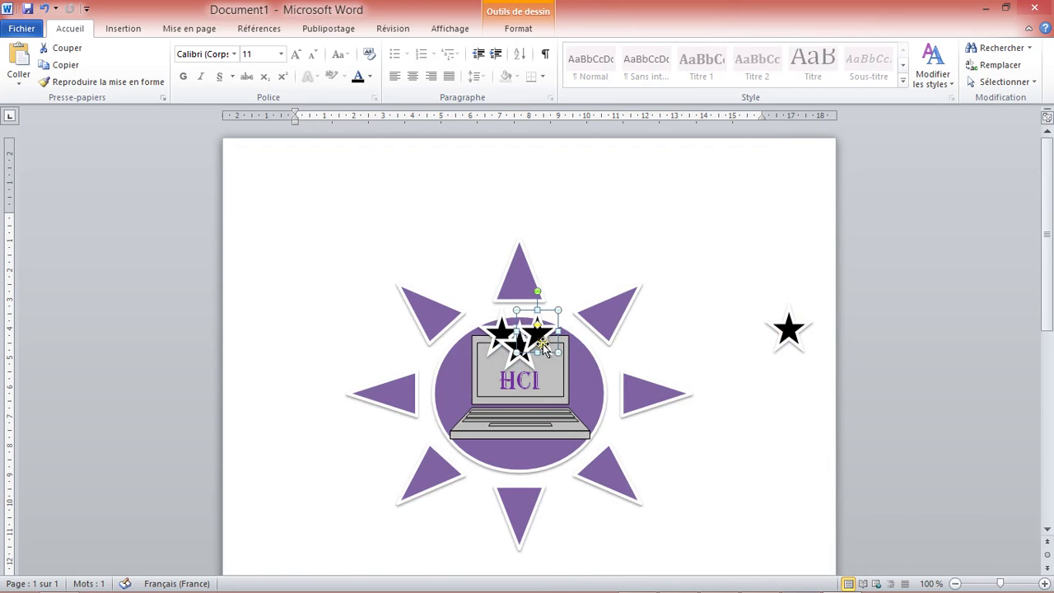
pyautogui.click(677, 341)
pyautogui.click(546, 339)
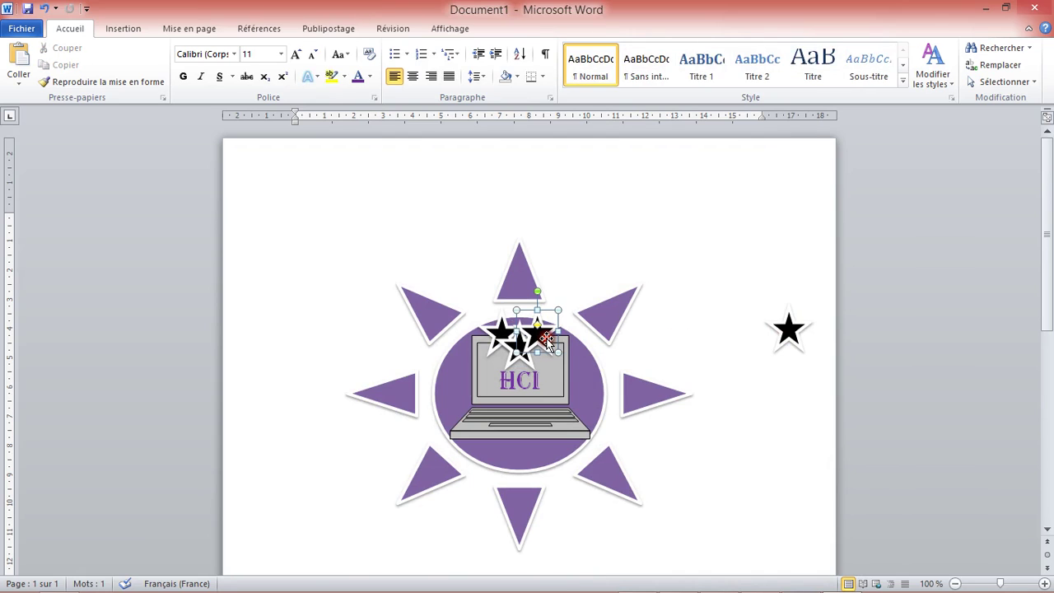
pyautogui.click(696, 343)
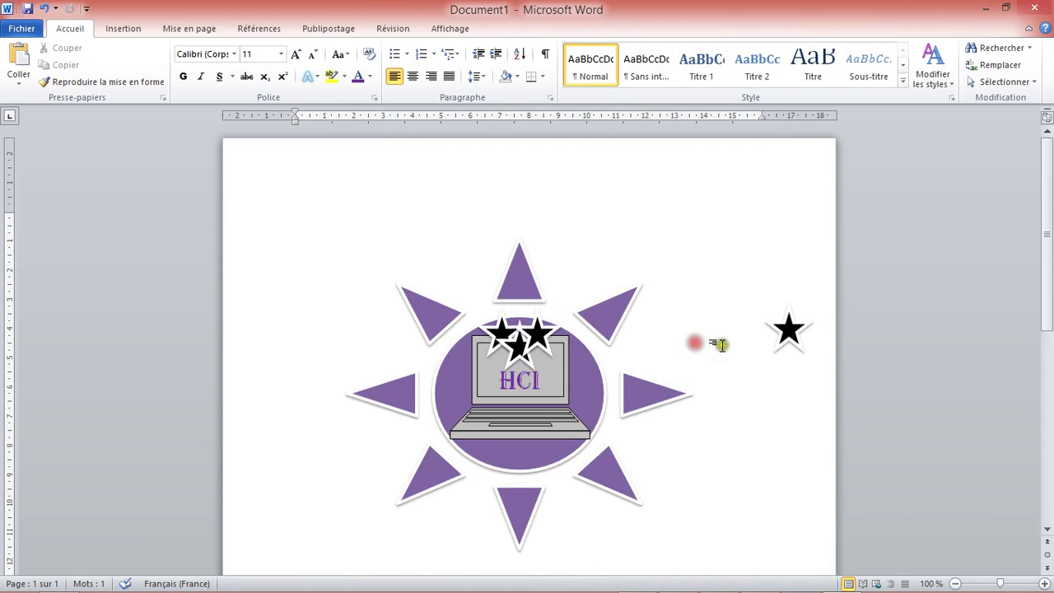
pyautogui.moveTo(790, 333); pyautogui.dragTo(527, 344)
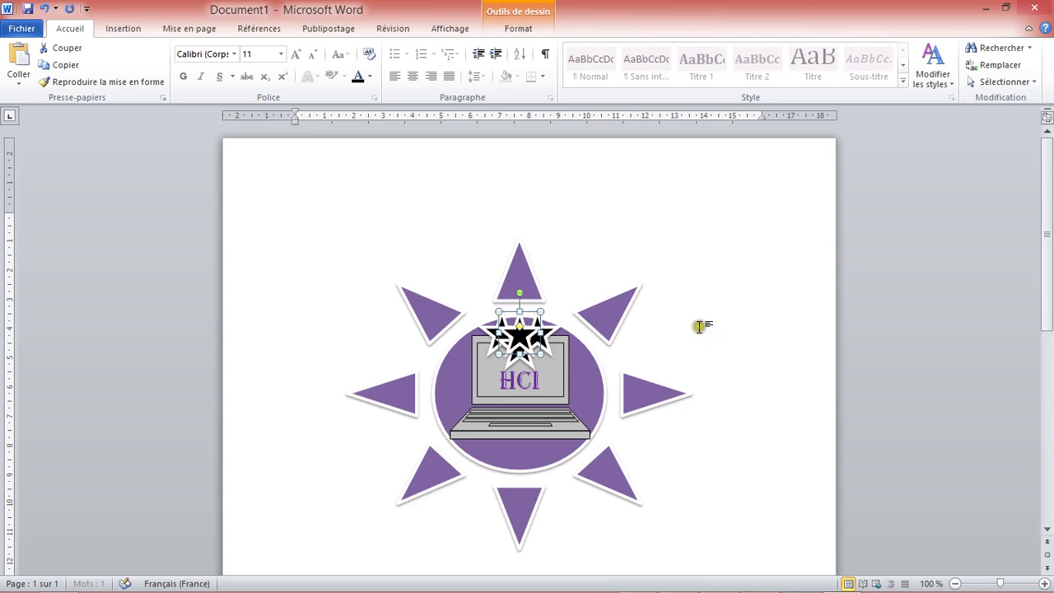
pyautogui.click(747, 327)
# Compare the upper star group with the reference logo, examining its overlapping order and the layout of the lower star group.
pyautogui.moveTo(753, 586)
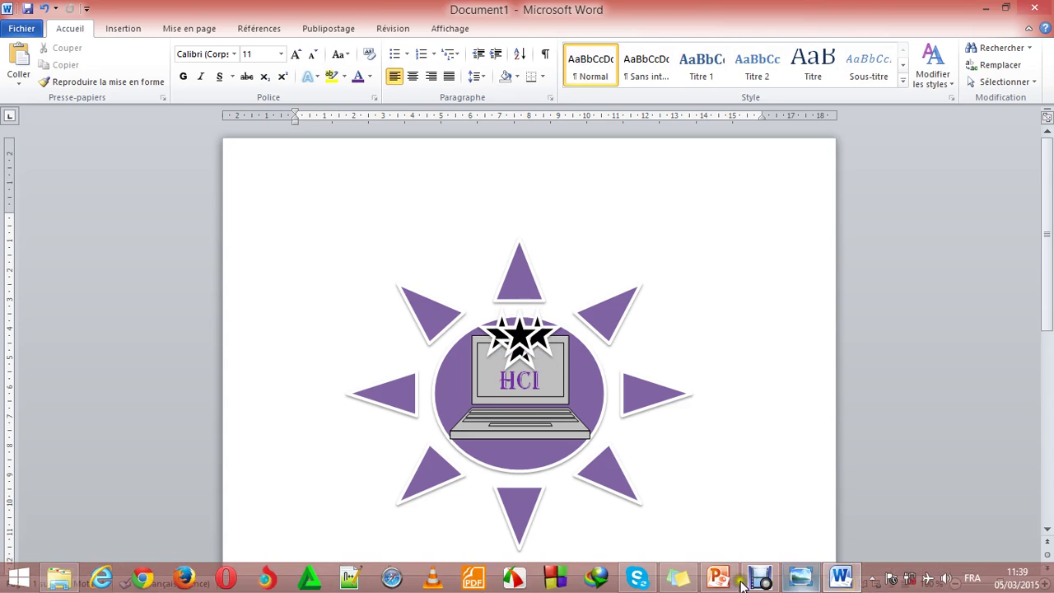
pyautogui.click(800, 579)
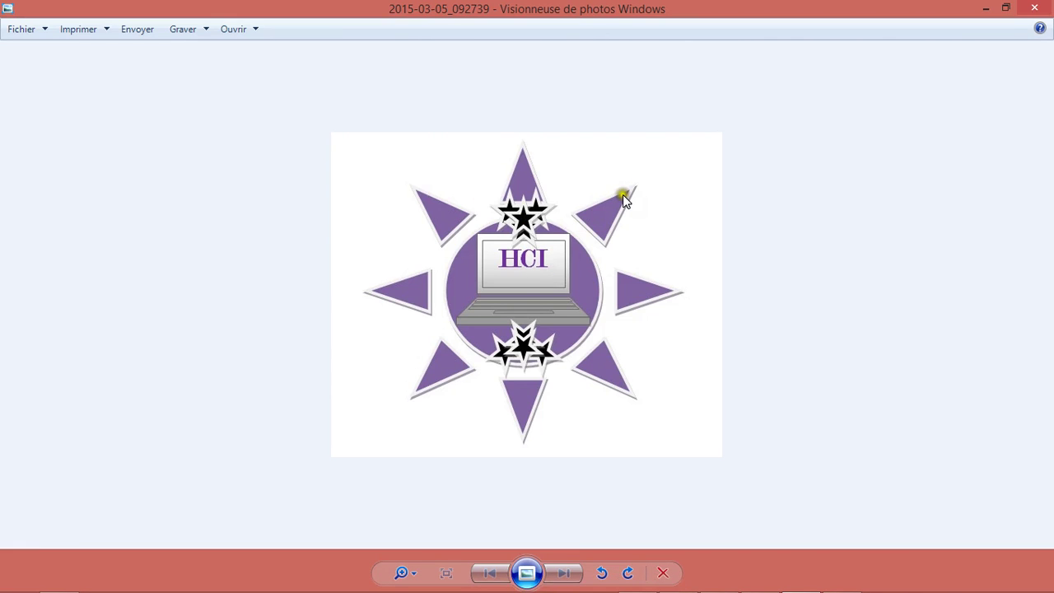
pyautogui.click(986, 8)
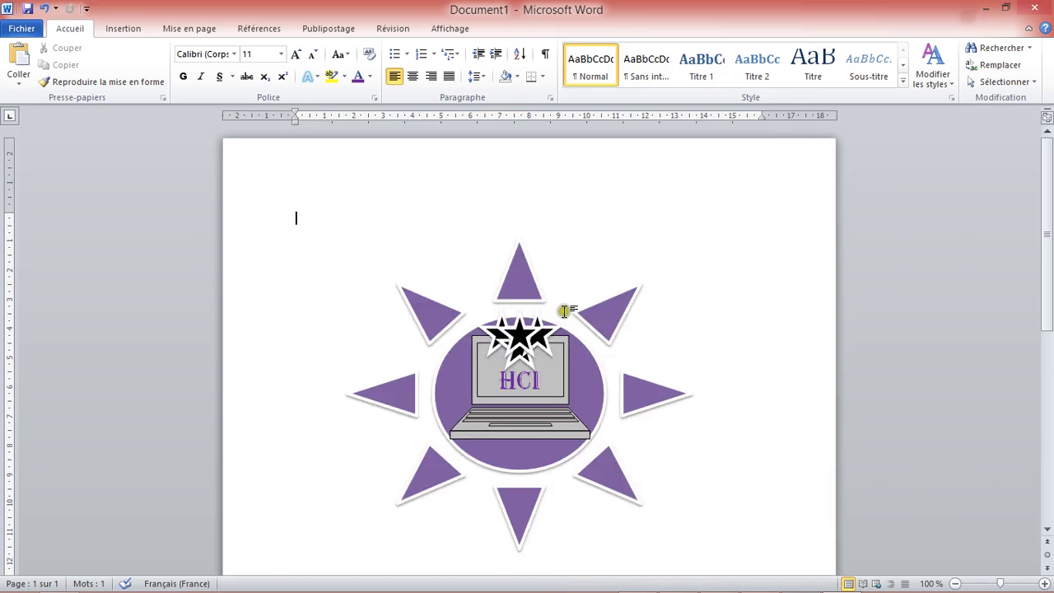
pyautogui.click(518, 359)
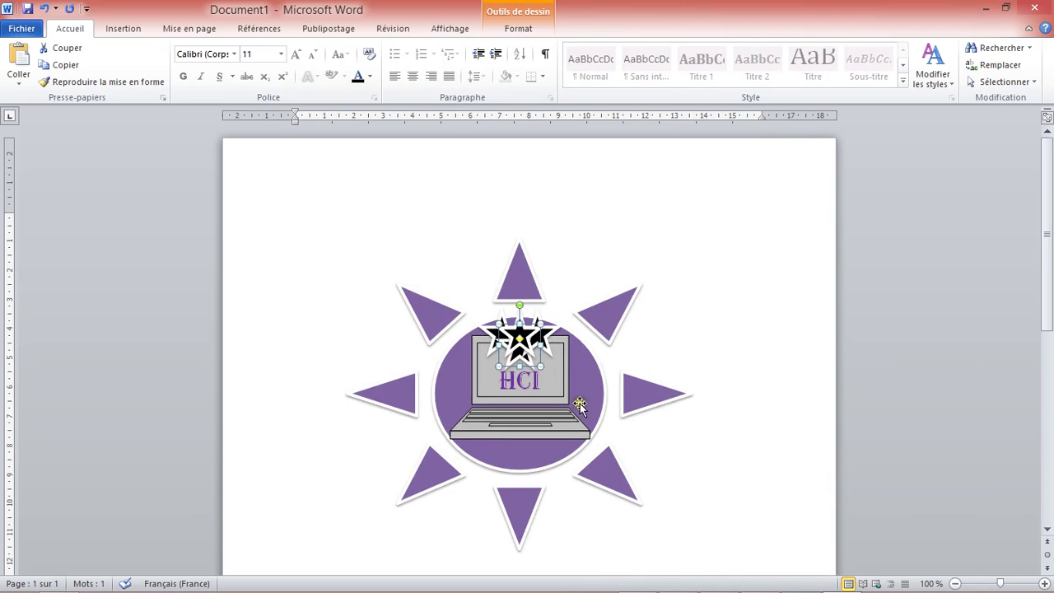
pyautogui.click(695, 321)
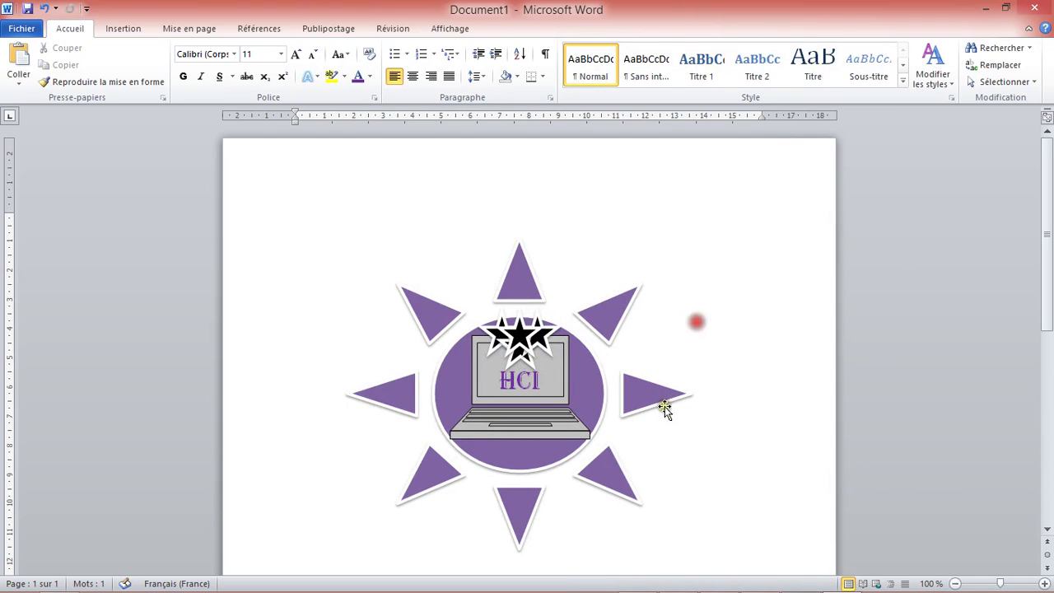
pyautogui.click(519, 355)
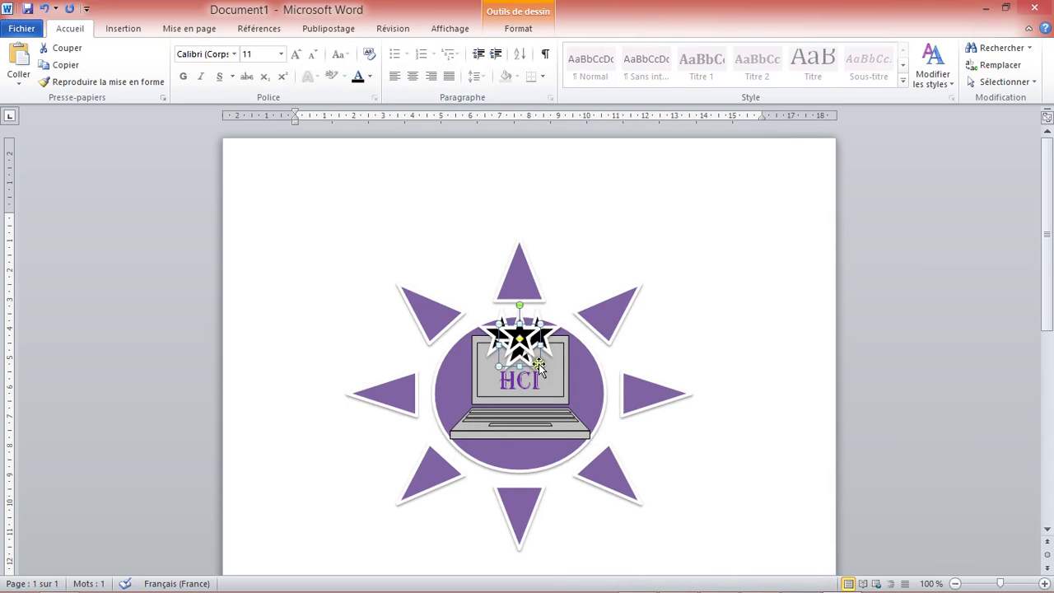
pyautogui.click(651, 329)
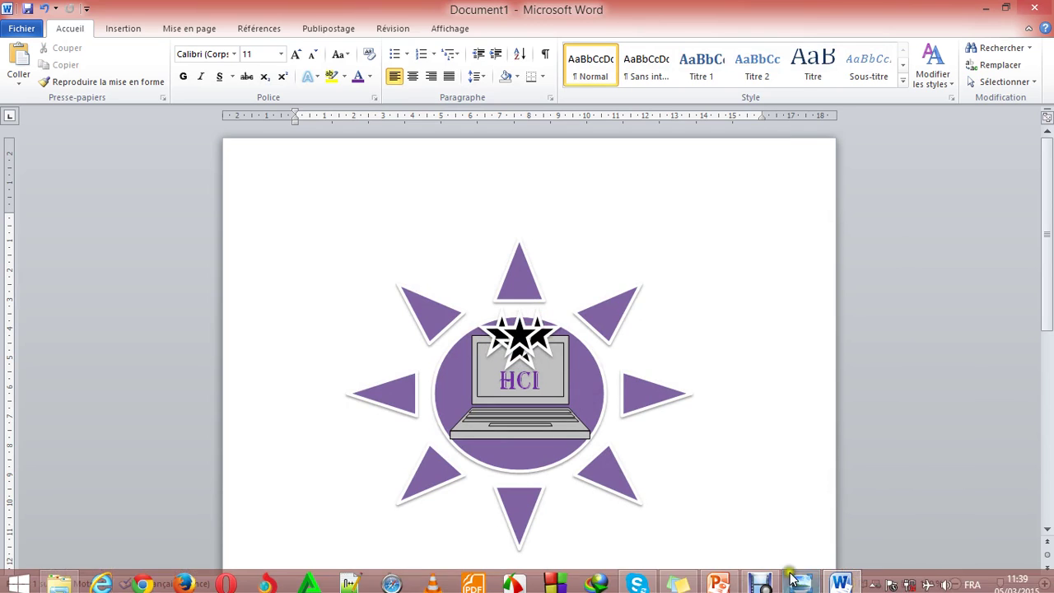
pyautogui.click(811, 580)
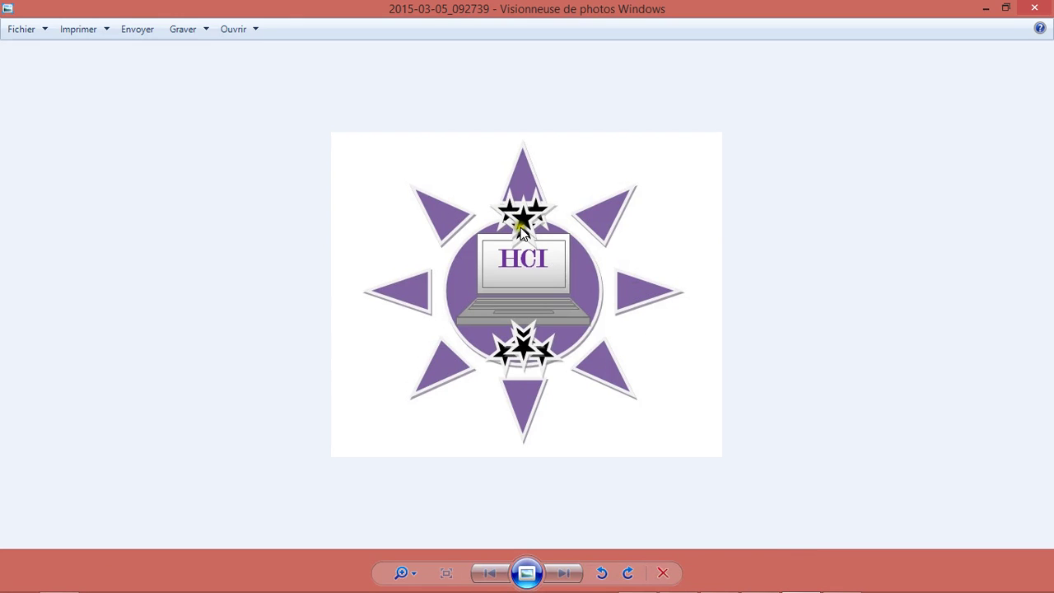
pyautogui.click(987, 8)
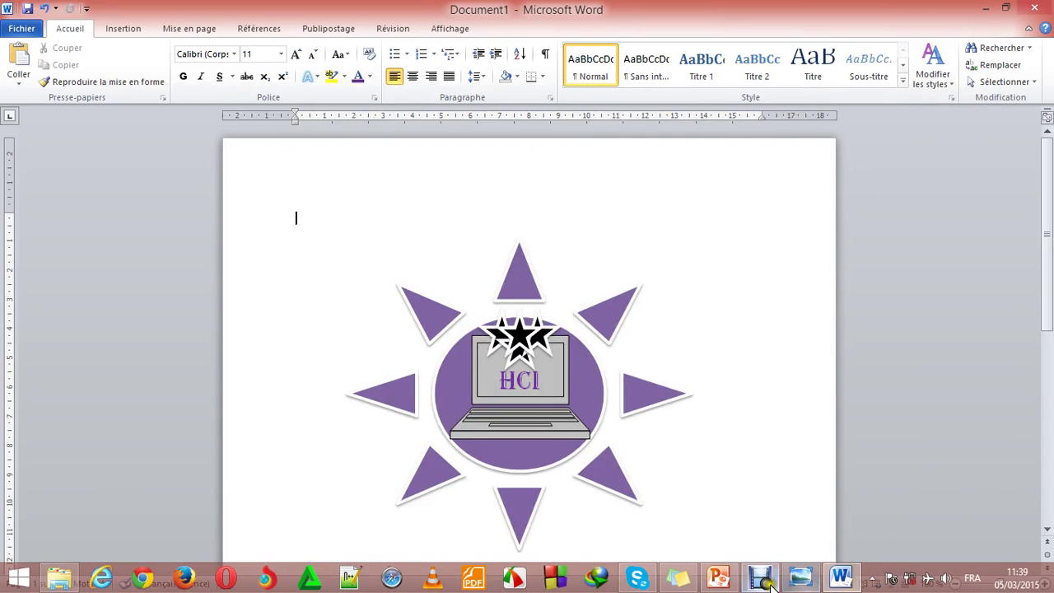
pyautogui.click(805, 580)
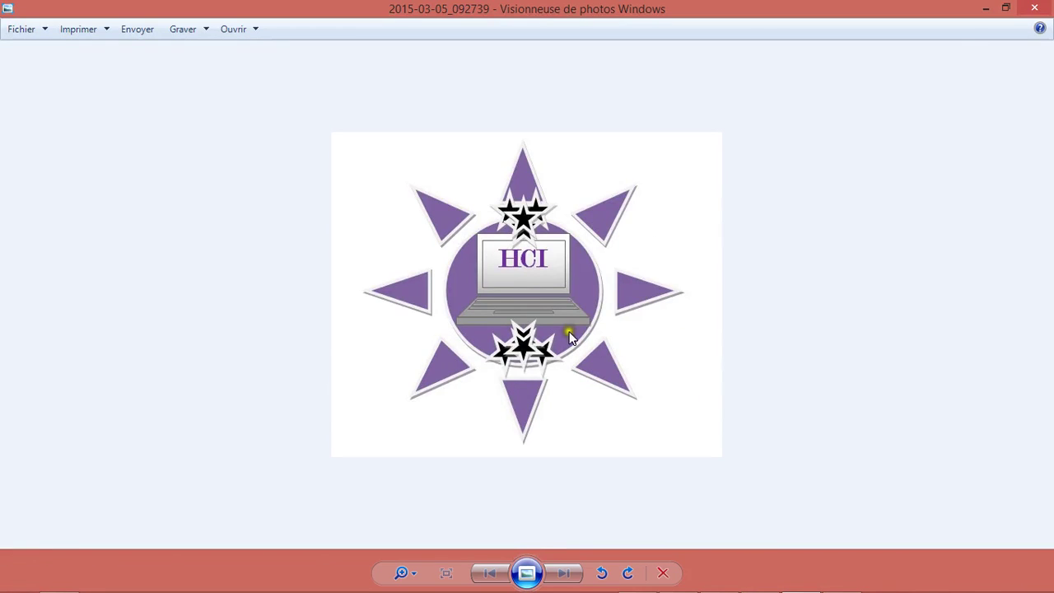
pyautogui.click(986, 7)
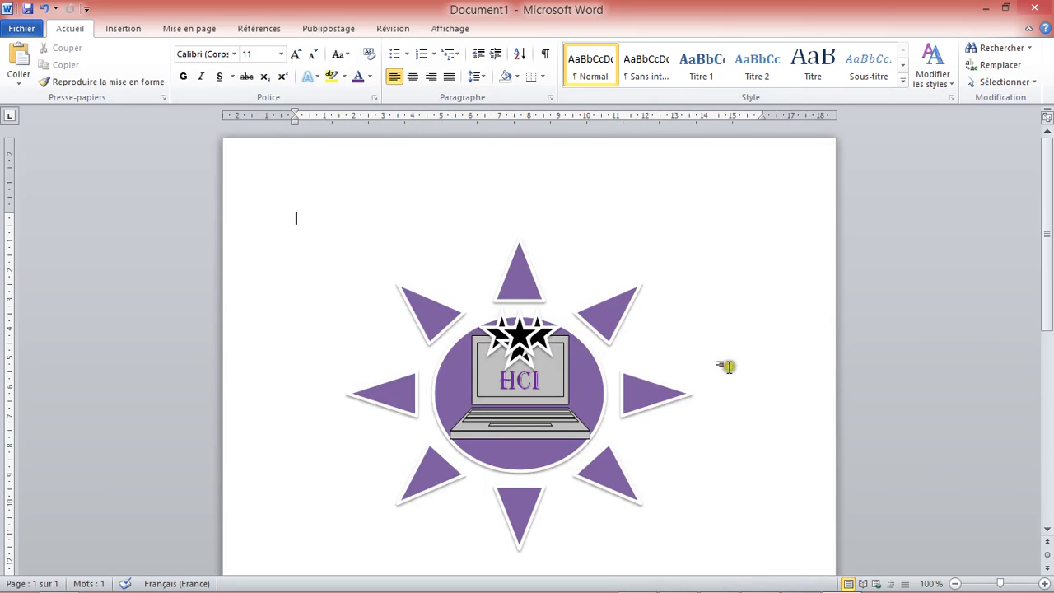
# Paste another black star and place it centred over the lower edge of the laptop's base.
pyautogui.click(675, 352)
pyautogui.hotkey('ctrl', 'v')
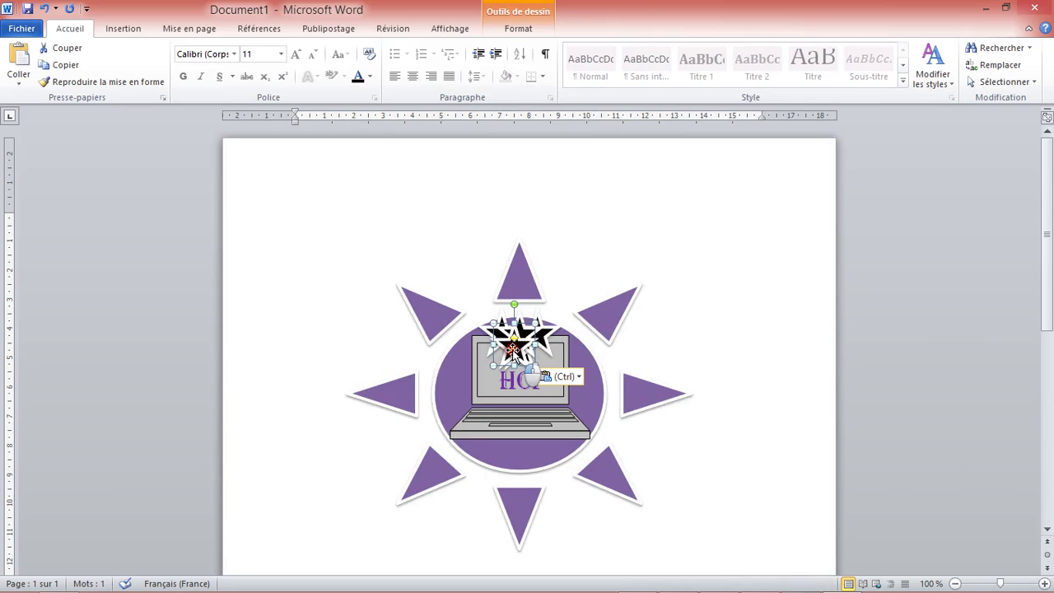
pyautogui.moveTo(512, 352)
pyautogui.mouseDown()
pyautogui.moveTo(640, 395)
pyautogui.moveTo(505, 436)
pyautogui.moveTo(519, 441)
pyautogui.mouseUp()
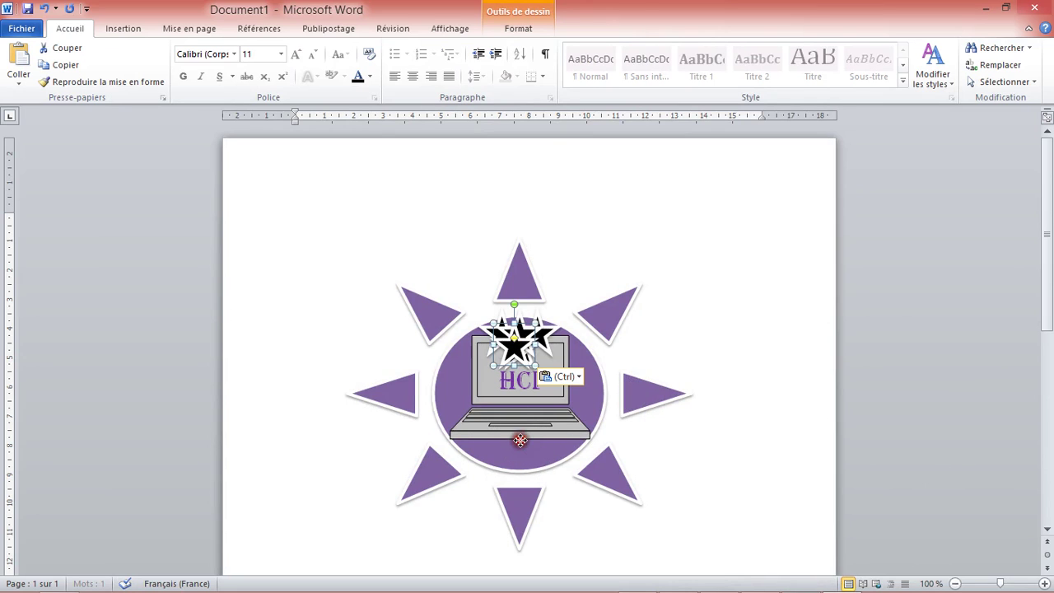
pyautogui.click(687, 444)
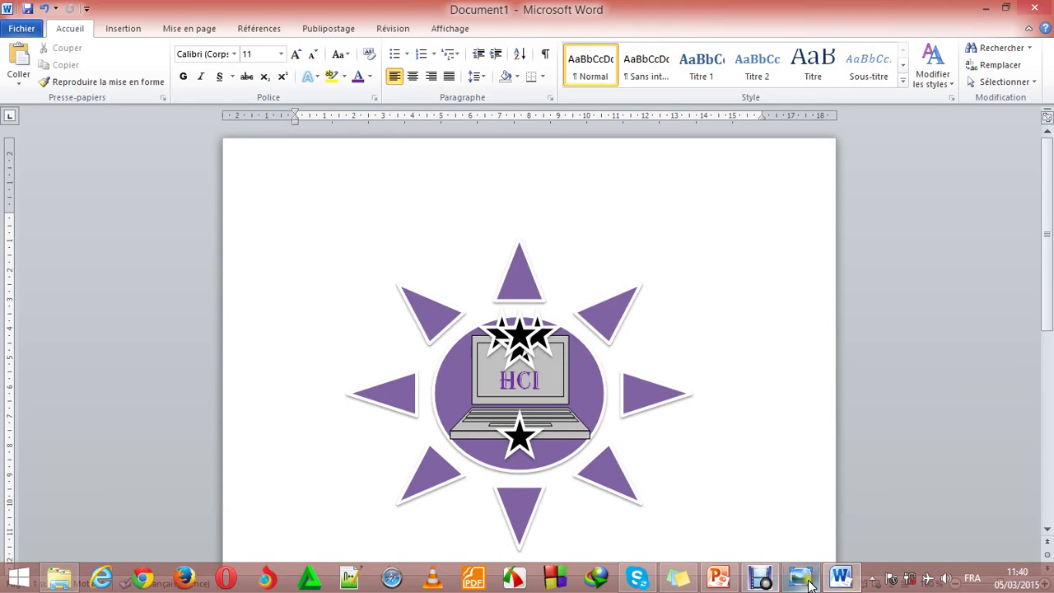
# Check the lower stars in the reference logo, and rotate the star on the laptop's base upside down.
pyautogui.click(801, 583)
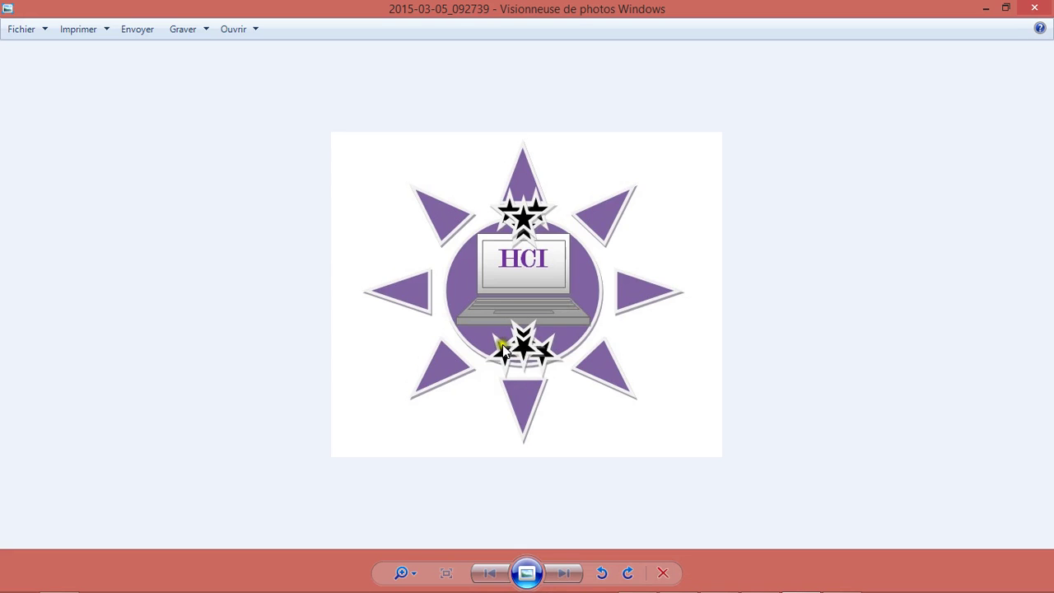
pyautogui.click(982, 7)
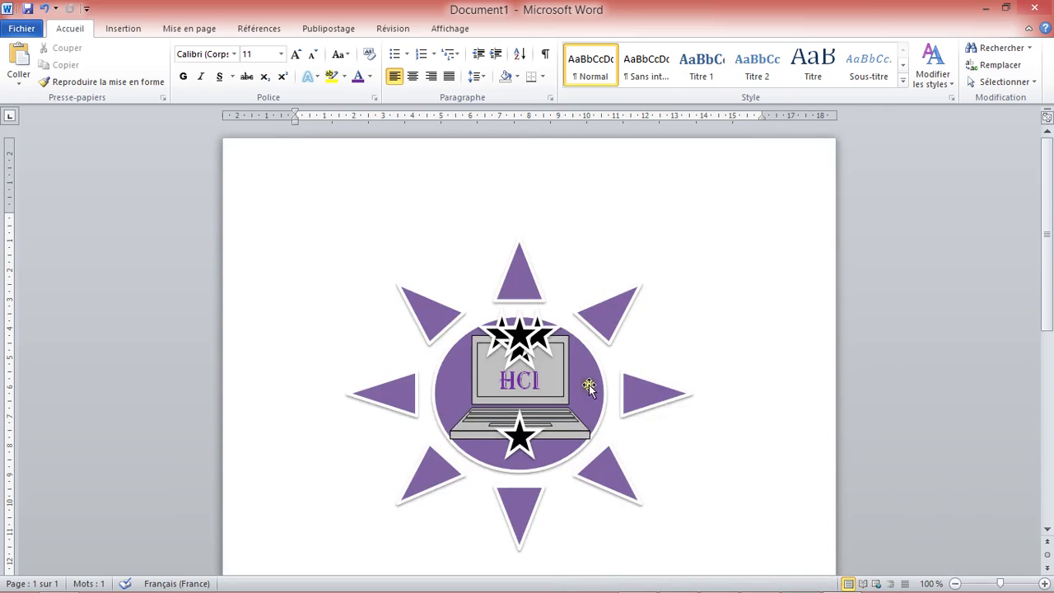
pyautogui.click(527, 433)
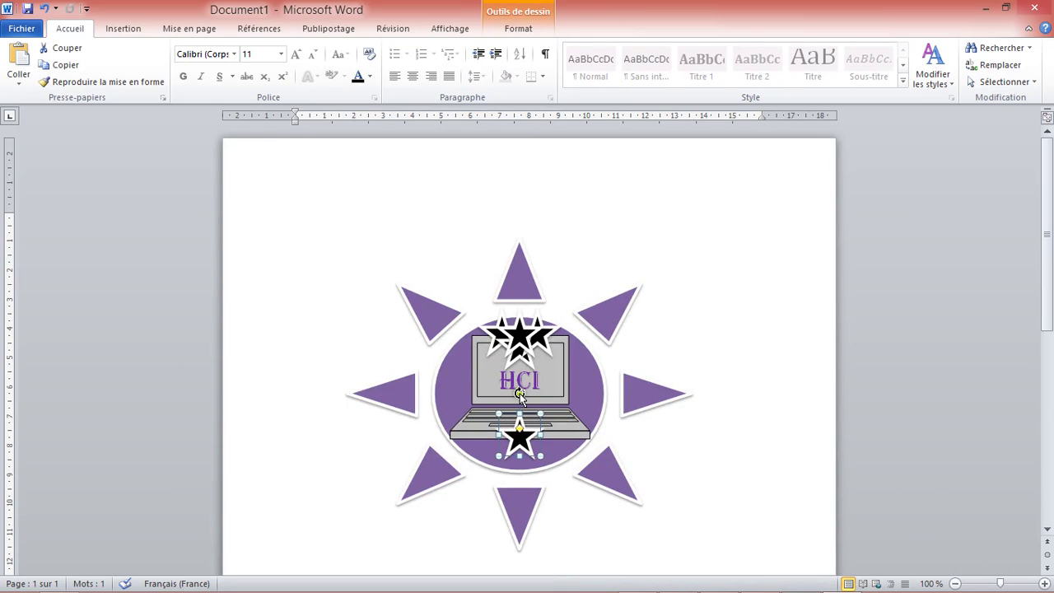
pyautogui.moveTo(519, 394); pyautogui.dragTo(525, 478)
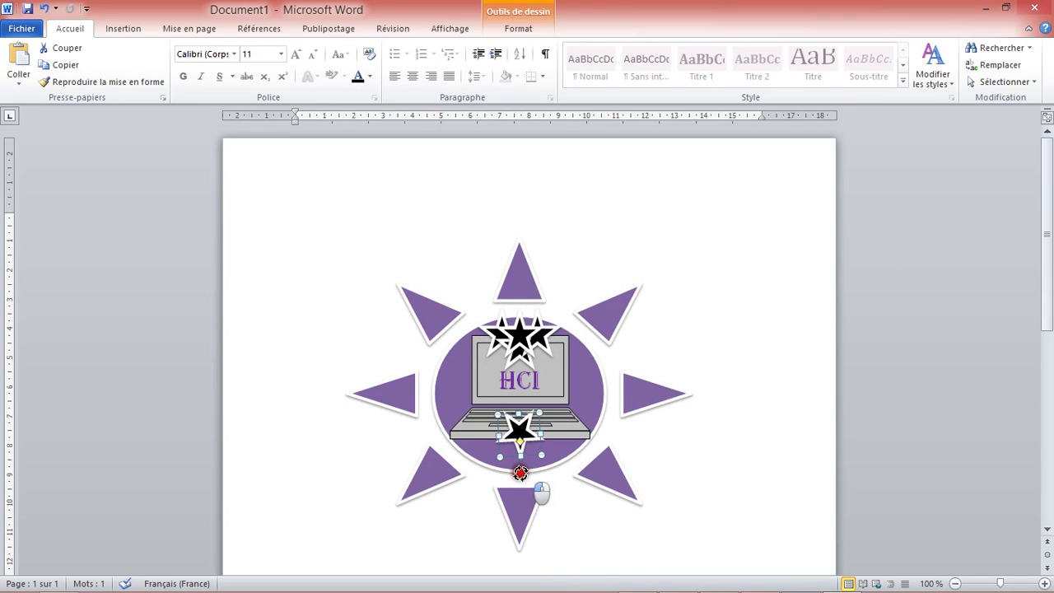
pyautogui.click(673, 442)
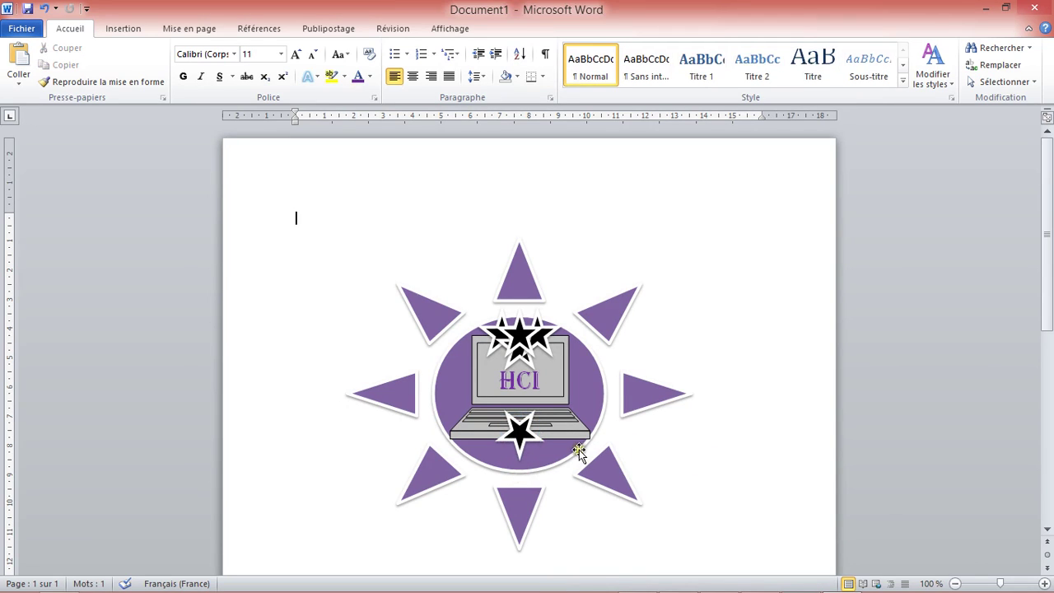
# Paste three more copies of the upside-down black star from the lower edge of the laptop's base.
pyautogui.click(515, 424)
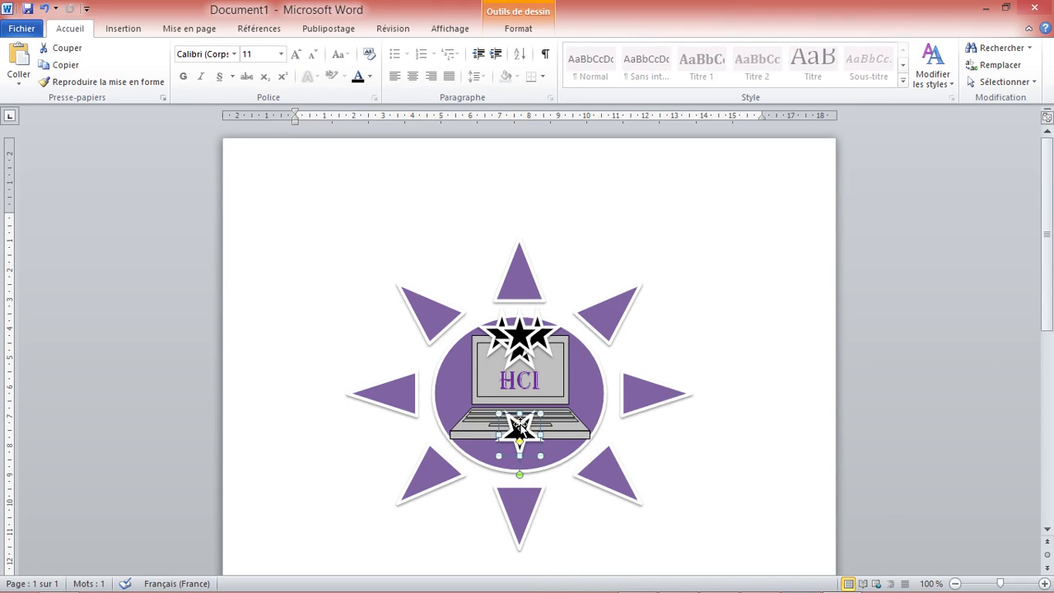
pyautogui.hotkey('ctrl', 'v')
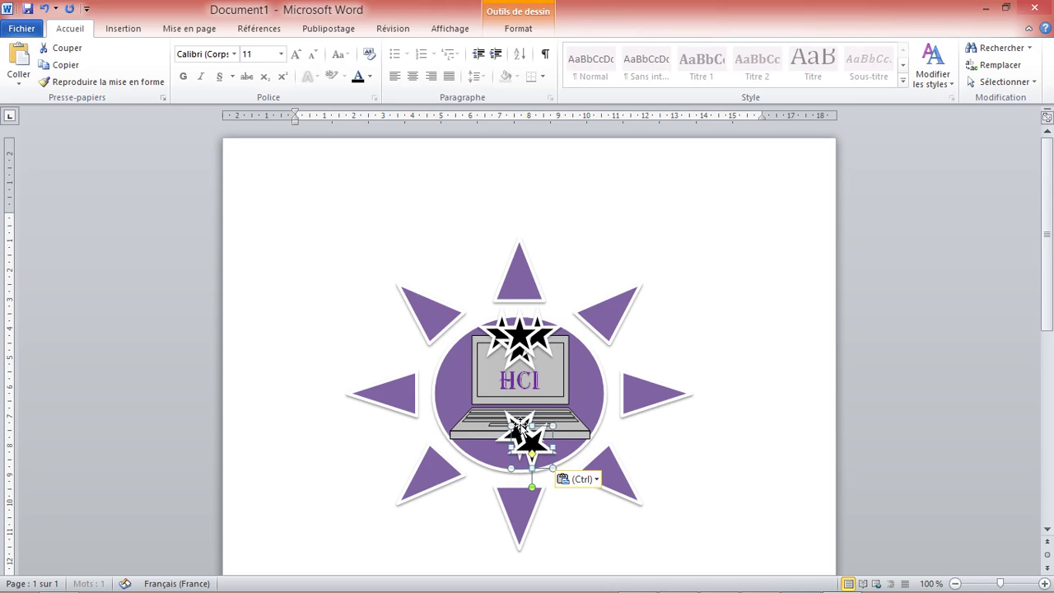
pyautogui.hotkey('ctrl', 'v')
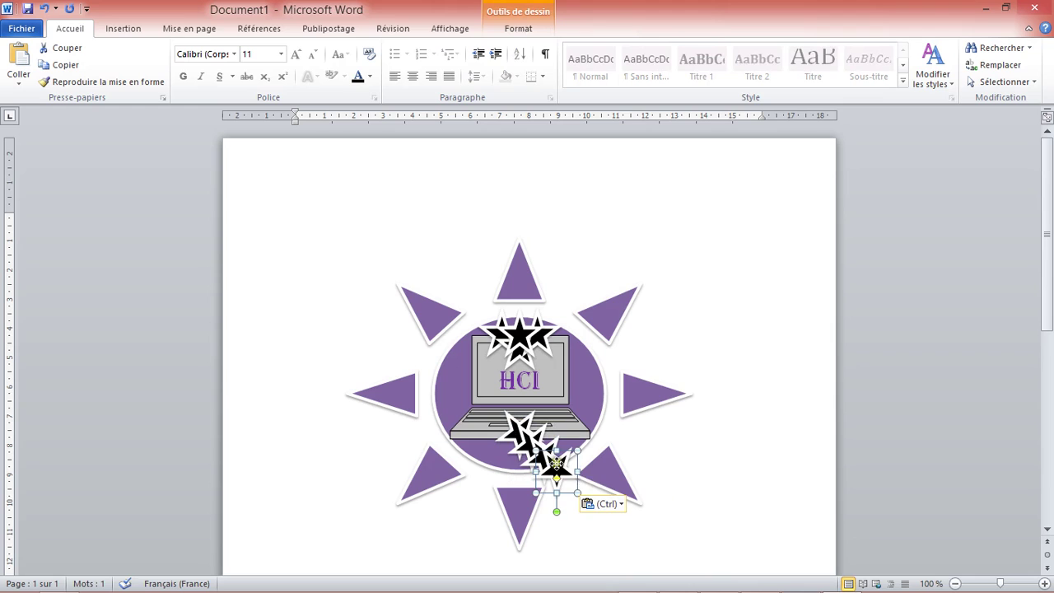
pyautogui.hotkey('ctrl', 'v')
# Arrange the three pasted stars over the laptop's base as an overlapping group: one per side and one centred in front, slightly lower than the original.
pyautogui.moveTo(665, 477); pyautogui.dragTo(665, 480)
pyautogui.moveTo(531, 453); pyautogui.dragTo(671, 445)
pyautogui.moveTo(534, 453)
pyautogui.mouseDown()
pyautogui.moveTo(542, 442)
pyautogui.moveTo(504, 443)
pyautogui.mouseUp()
pyautogui.click(674, 446)
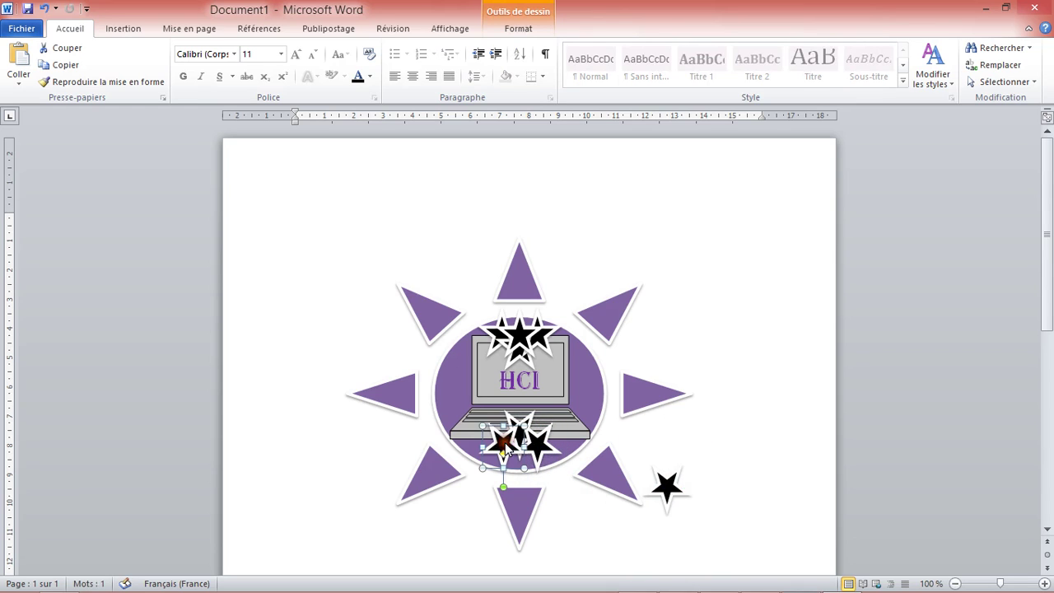
pyautogui.click(665, 437)
pyautogui.moveTo(674, 488)
pyautogui.mouseDown()
pyautogui.moveTo(562, 471)
pyautogui.moveTo(517, 449)
pyautogui.mouseUp()
pyautogui.click(693, 452)
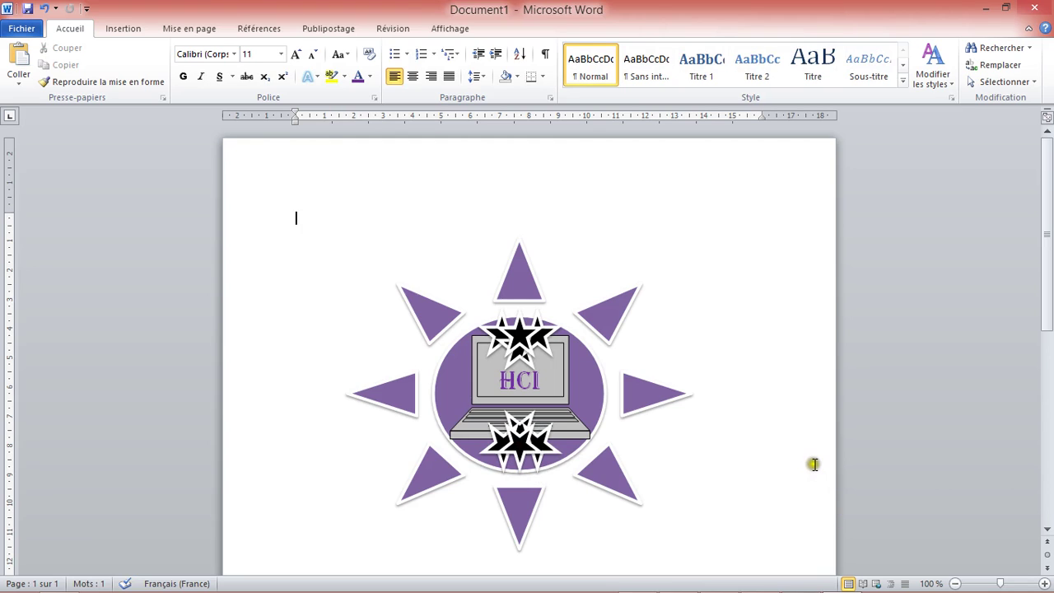
# Compare the logo with the reference picture in the photo viewer, examining both star groups and the overall layout.
pyautogui.moveTo(757, 551)
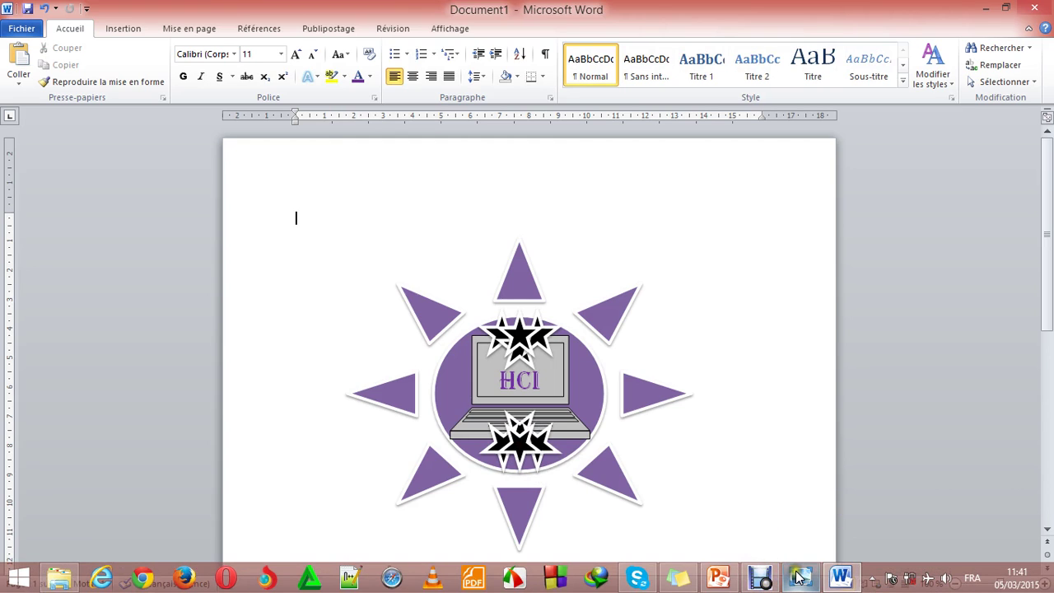
pyautogui.click(753, 515)
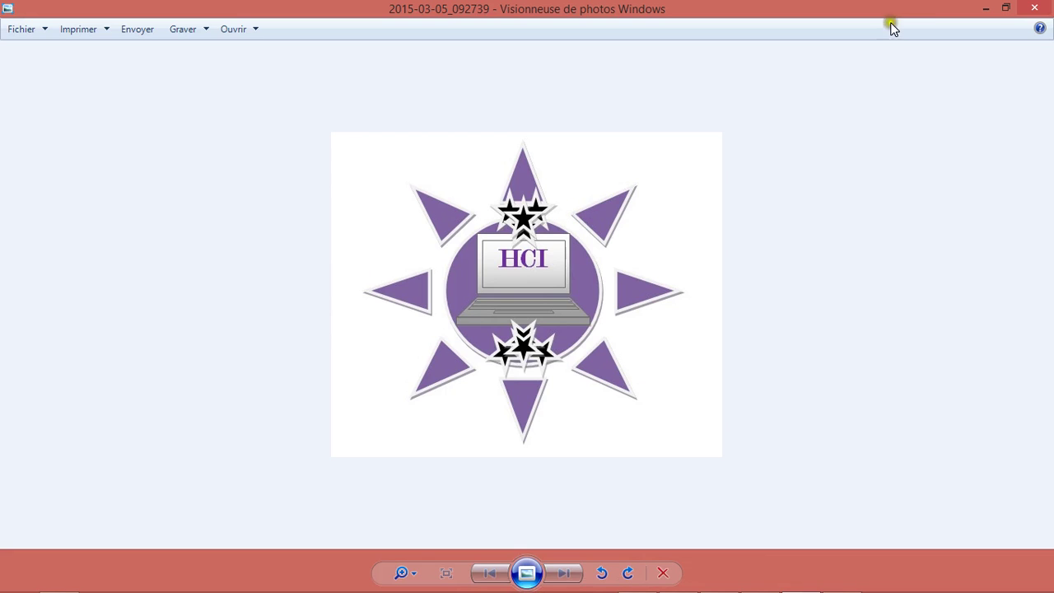
pyautogui.click(985, 9)
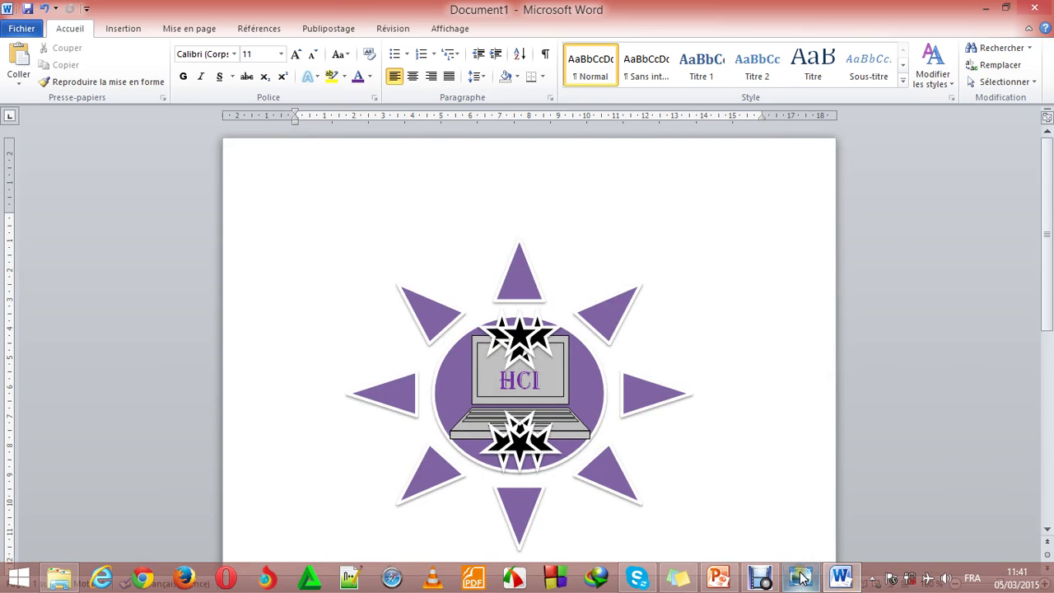
pyautogui.click(800, 578)
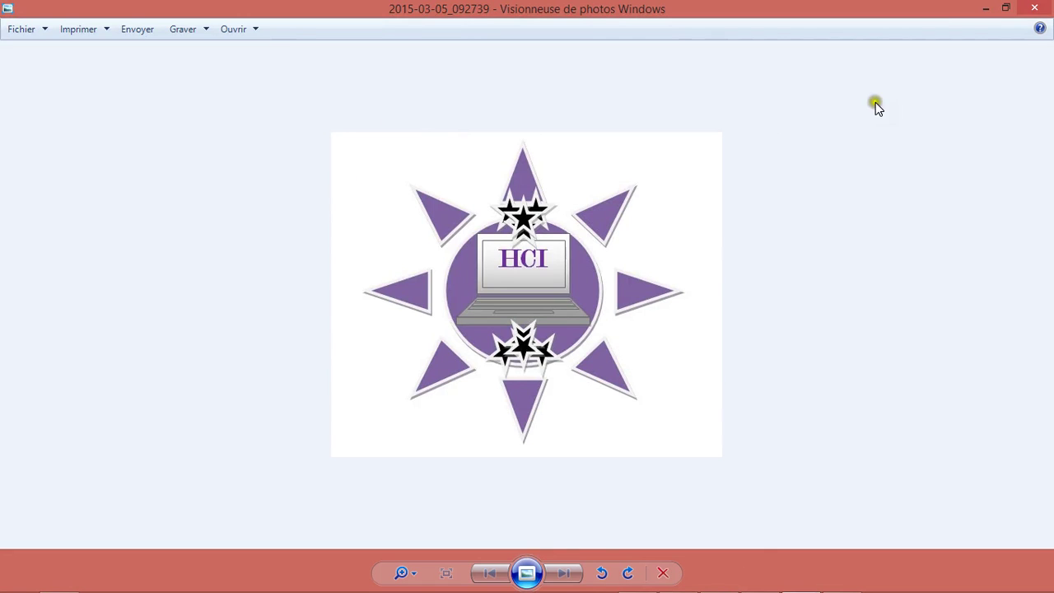
pyautogui.click(985, 8)
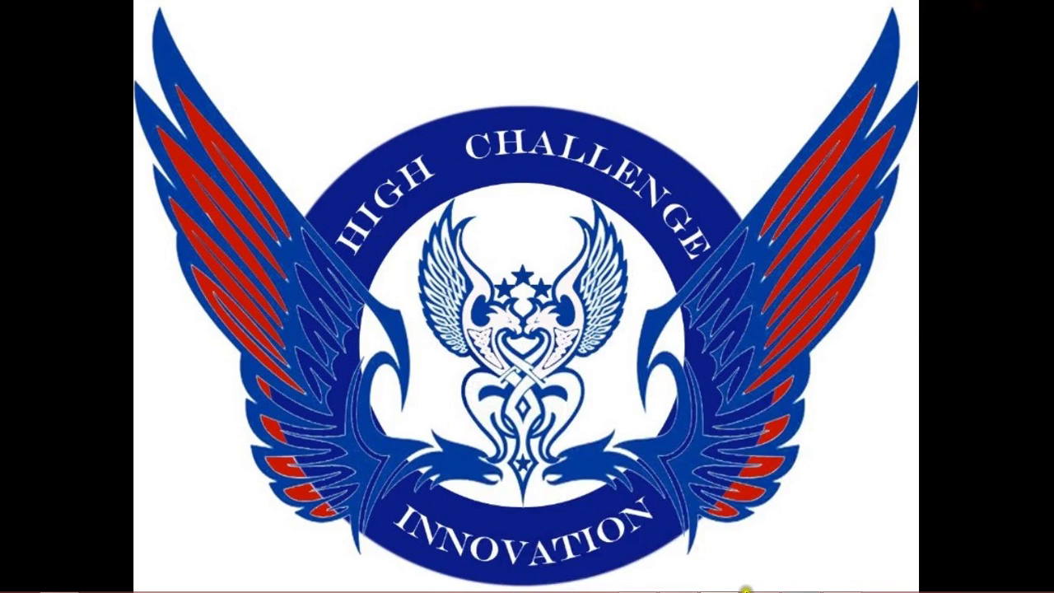
pyautogui.moveTo(774, 583)
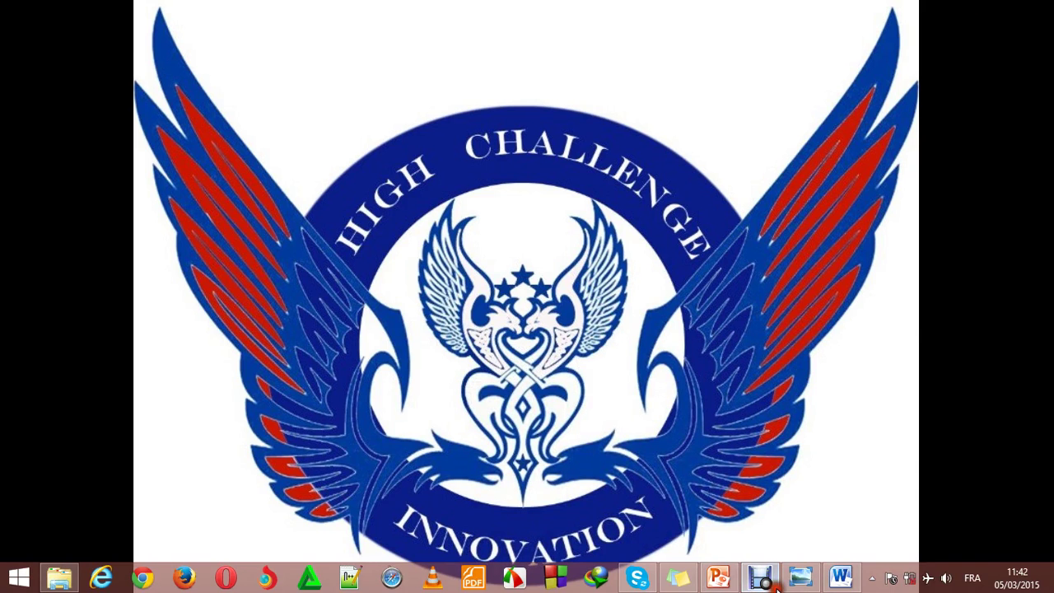